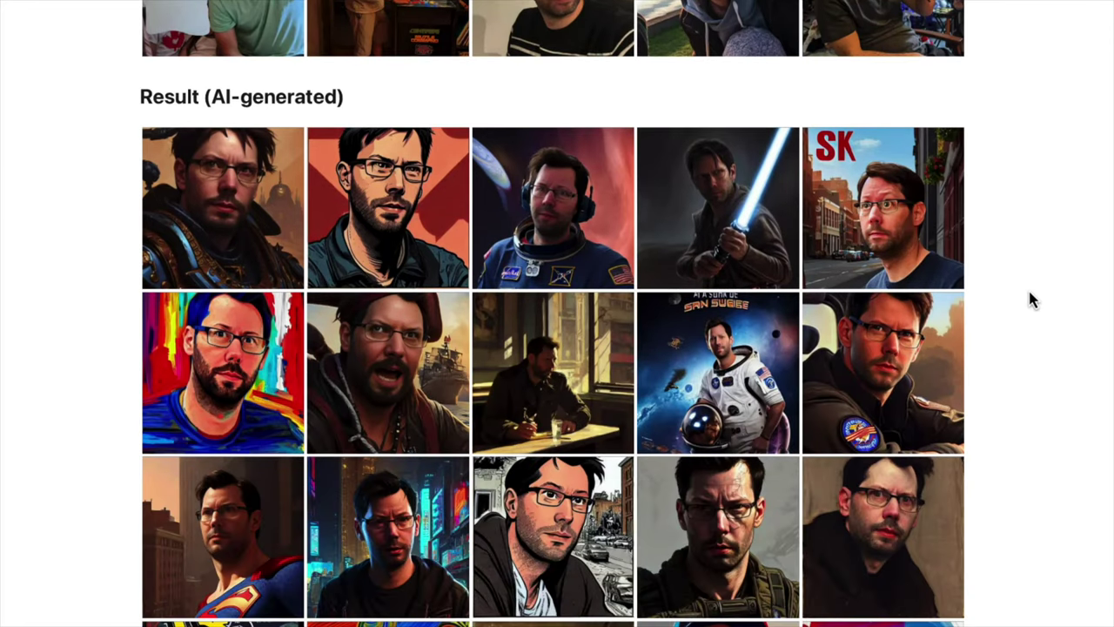
{"action": "scroll", "coordinate": [1030, 300], "scroll_direction": "down", "scroll_amount": 4}
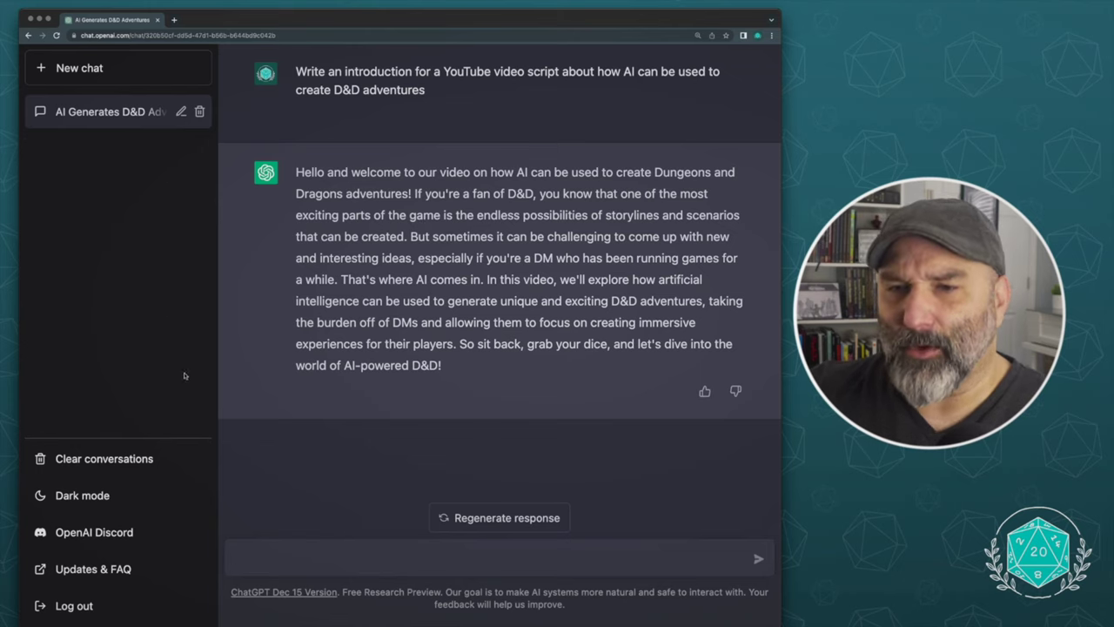
Start a new chat and send the prompt "Write a D&D adventure for my gaming group"
{"action": "left_click", "coordinate": [91, 66]}
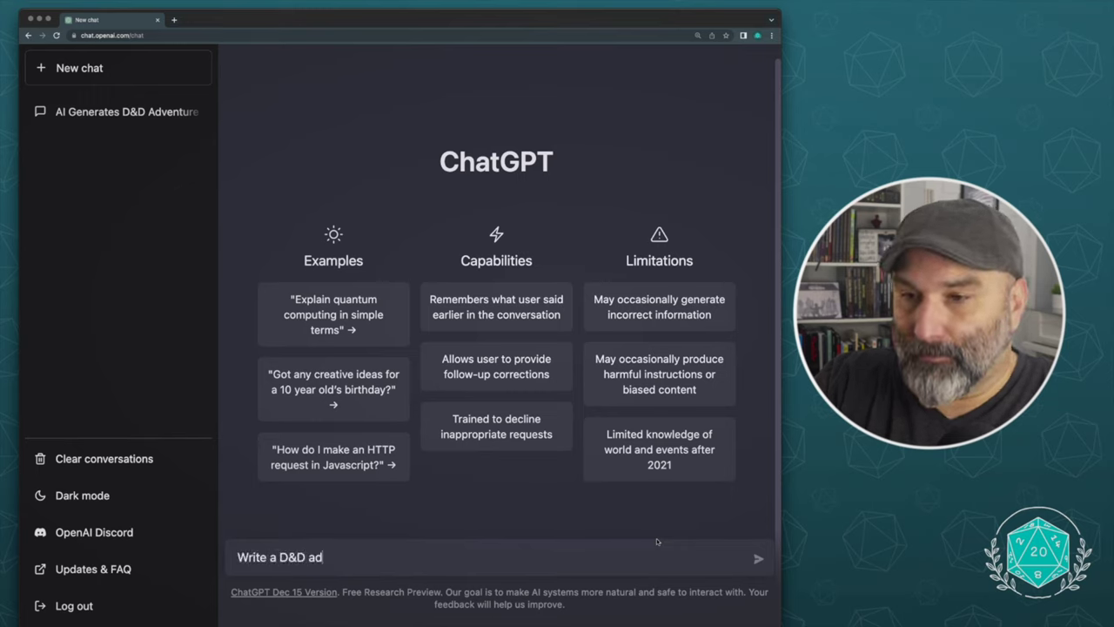
{"action": "type", "text": "gaming group"}
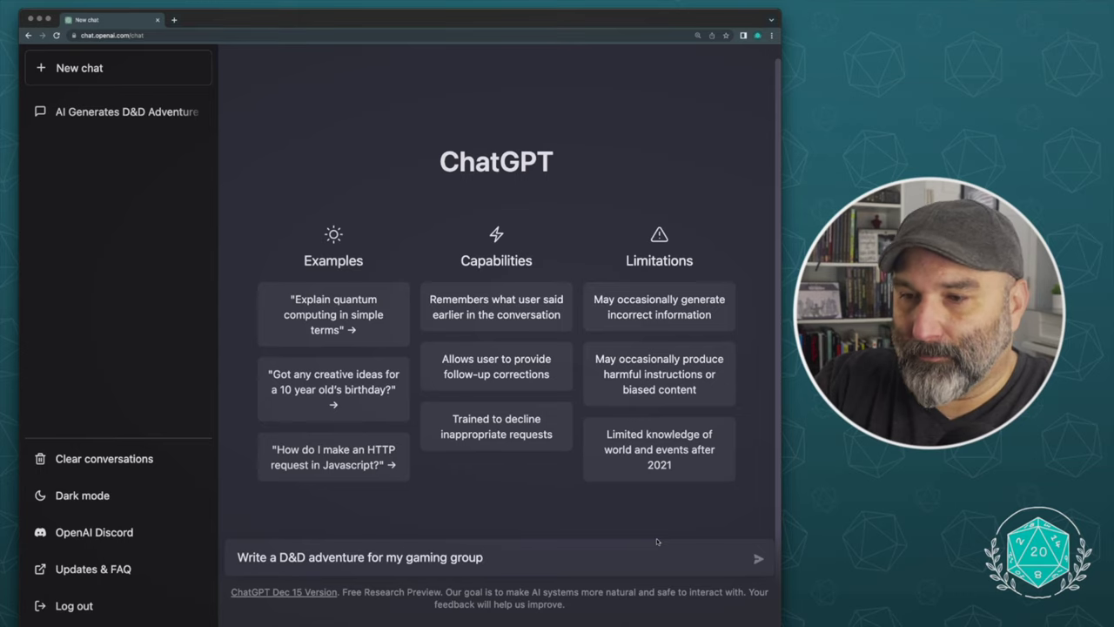
{"action": "key", "text": "Return"}
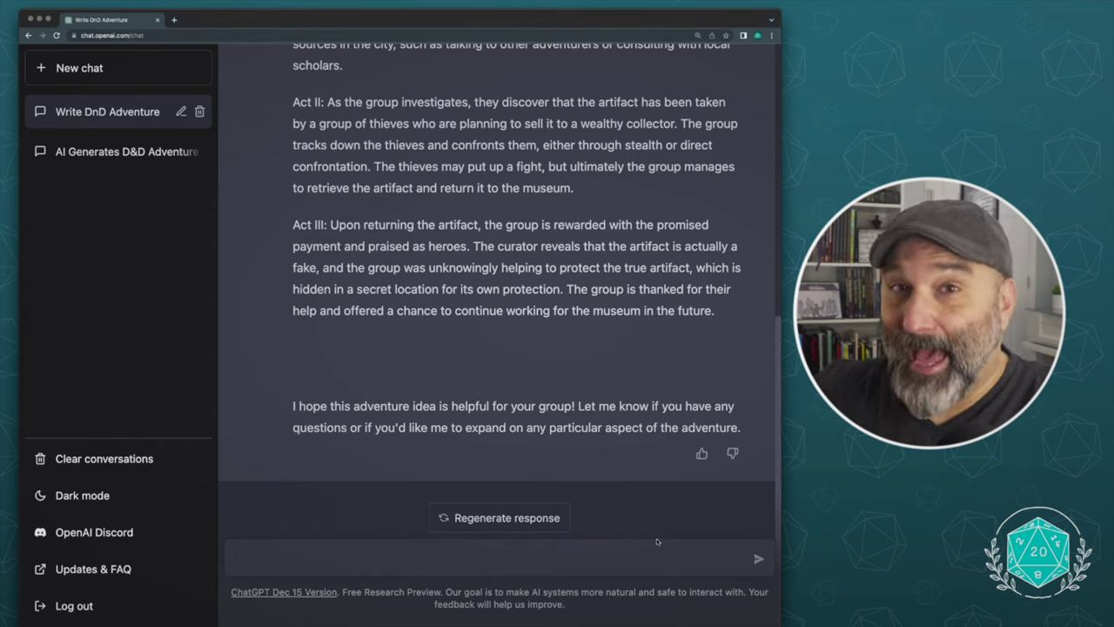
Read through the generated adventure from its title, synopsis and setting to the end of Act III
{"action": "scroll", "coordinate": [557, 427], "scroll_direction": "up", "scroll_amount": 6}
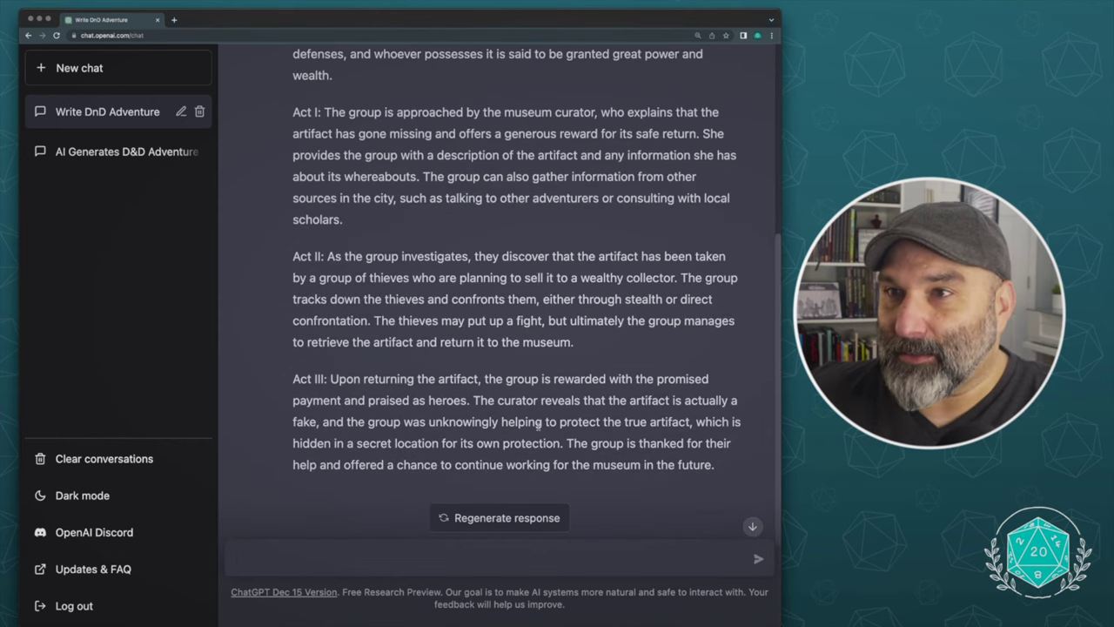
{"action": "scroll", "coordinate": [543, 420], "scroll_direction": "up", "scroll_amount": 4}
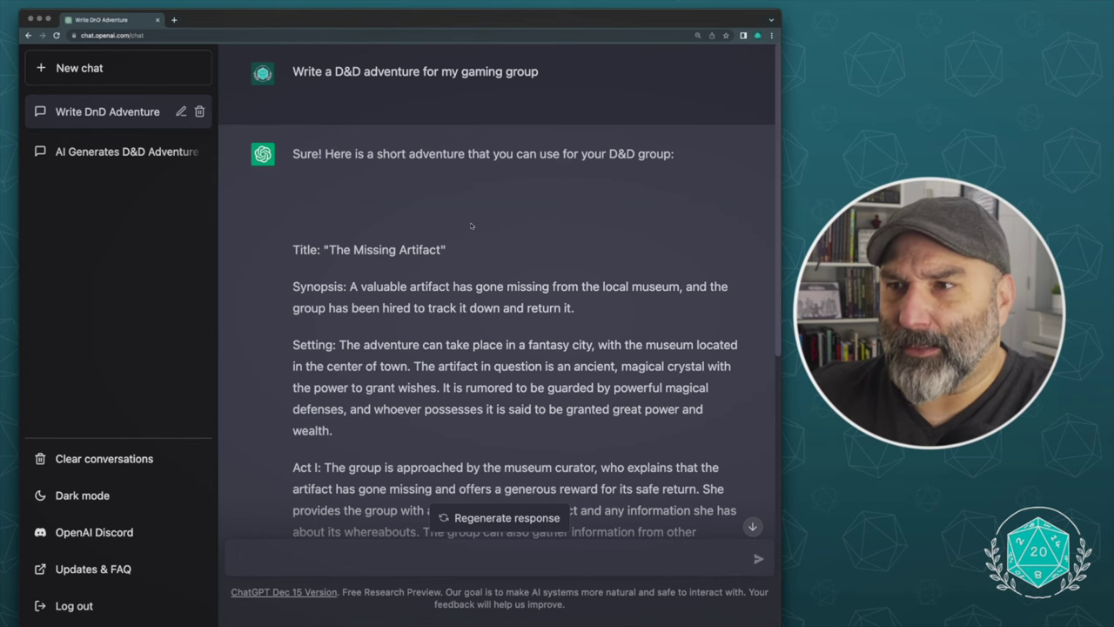
{"action": "scroll", "coordinate": [478, 231], "scroll_direction": "down", "scroll_amount": 1}
{"action": "scroll", "coordinate": [477, 228], "scroll_direction": "down", "scroll_amount": 2}
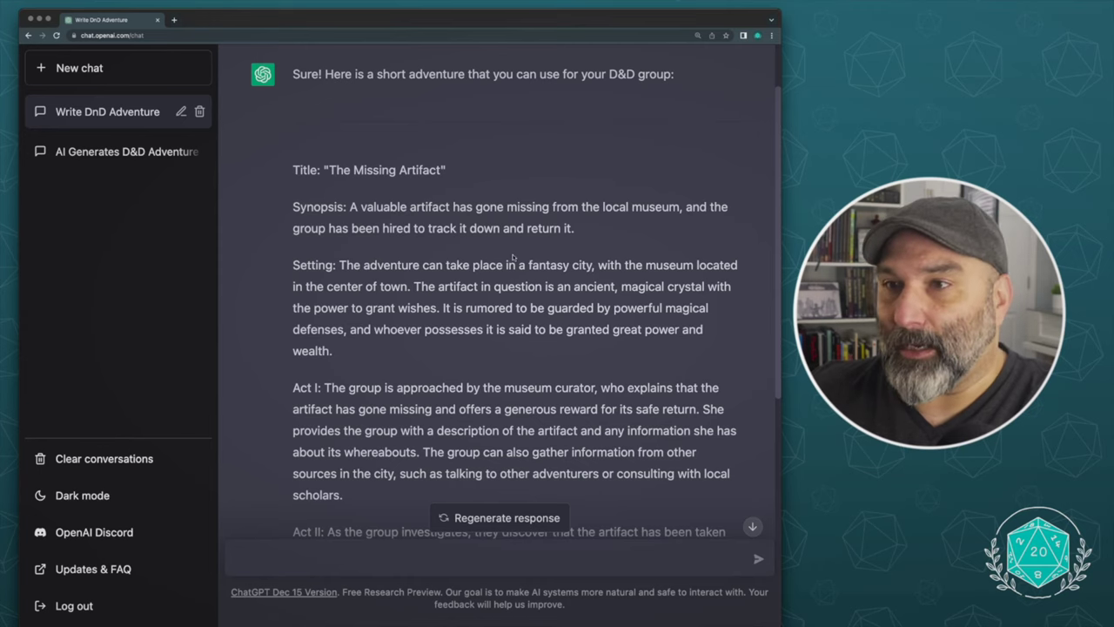
{"action": "scroll", "coordinate": [509, 257], "scroll_direction": "down", "scroll_amount": 1}
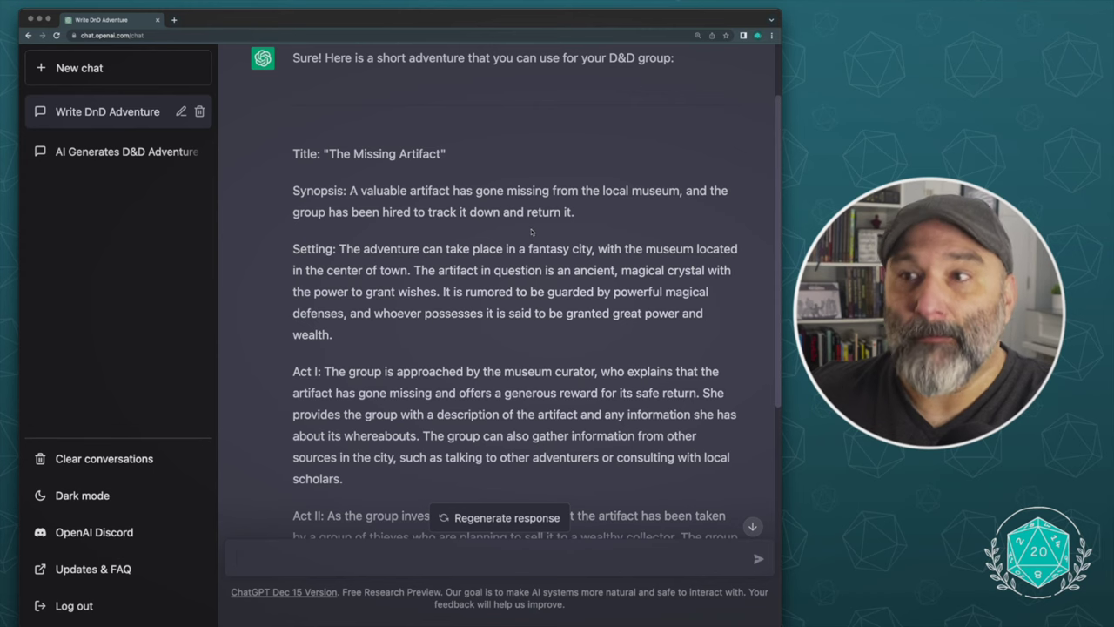
{"action": "scroll", "coordinate": [531, 234], "scroll_direction": "down", "scroll_amount": 2}
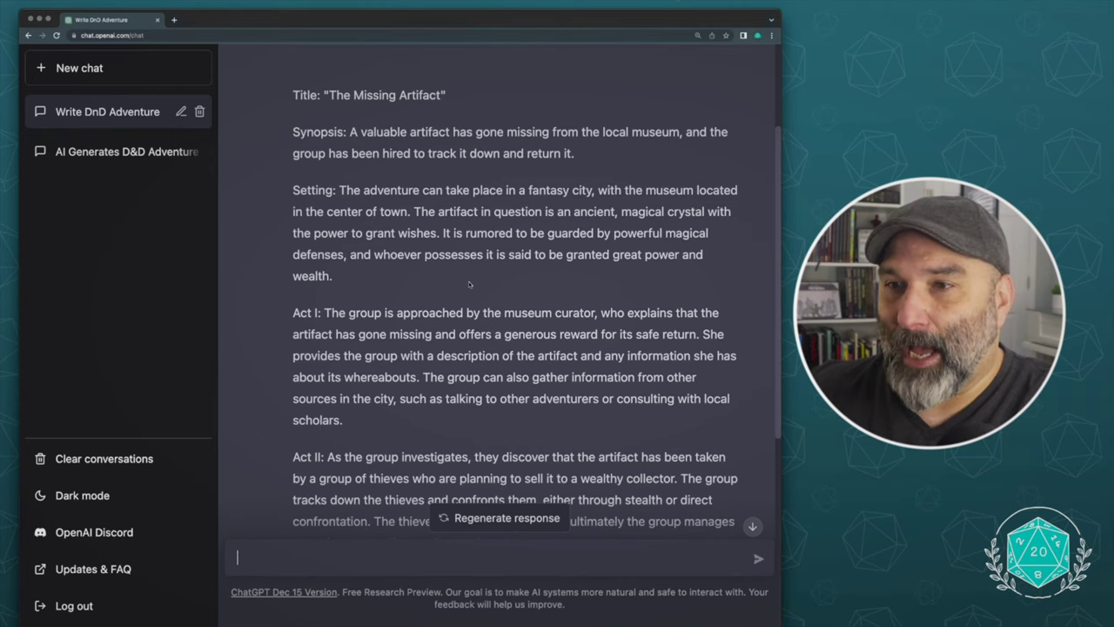
{"action": "scroll", "coordinate": [453, 287], "scroll_direction": "down", "scroll_amount": 3}
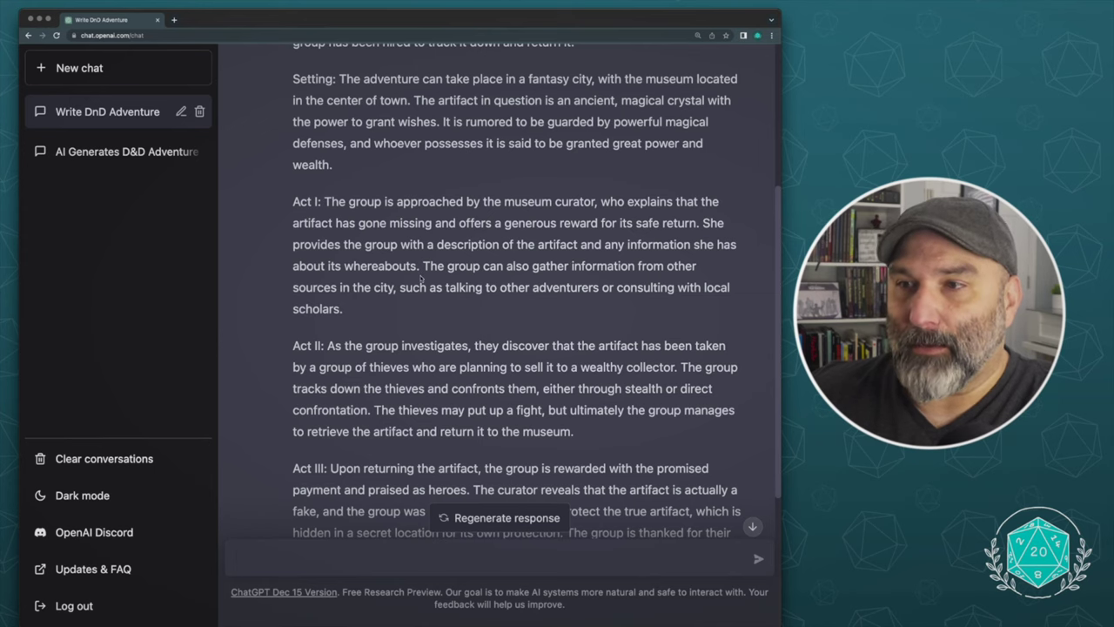
{"action": "scroll", "coordinate": [423, 279], "scroll_direction": "down", "scroll_amount": 1}
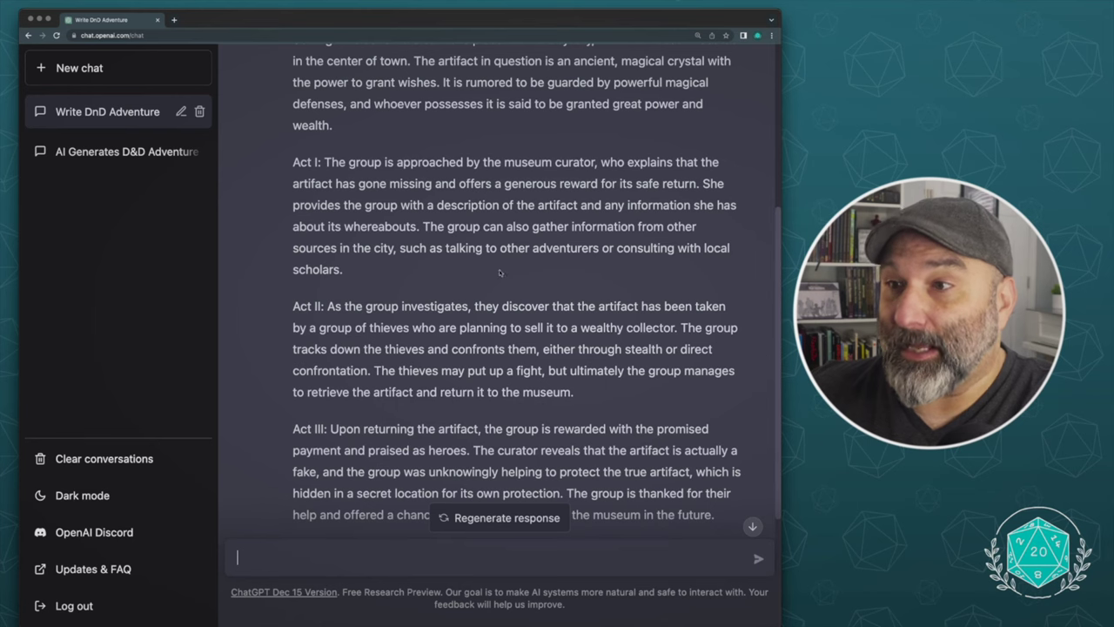
{"action": "scroll", "coordinate": [484, 267], "scroll_direction": "down", "scroll_amount": 2}
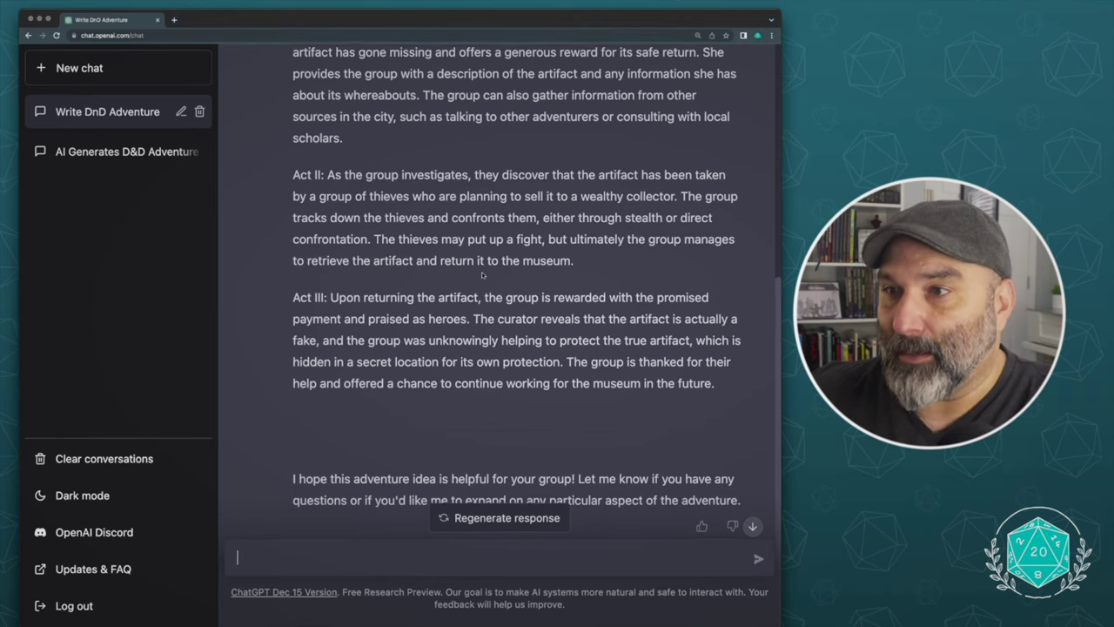
{"action": "scroll", "coordinate": [481, 272], "scroll_direction": "down", "scroll_amount": 2}
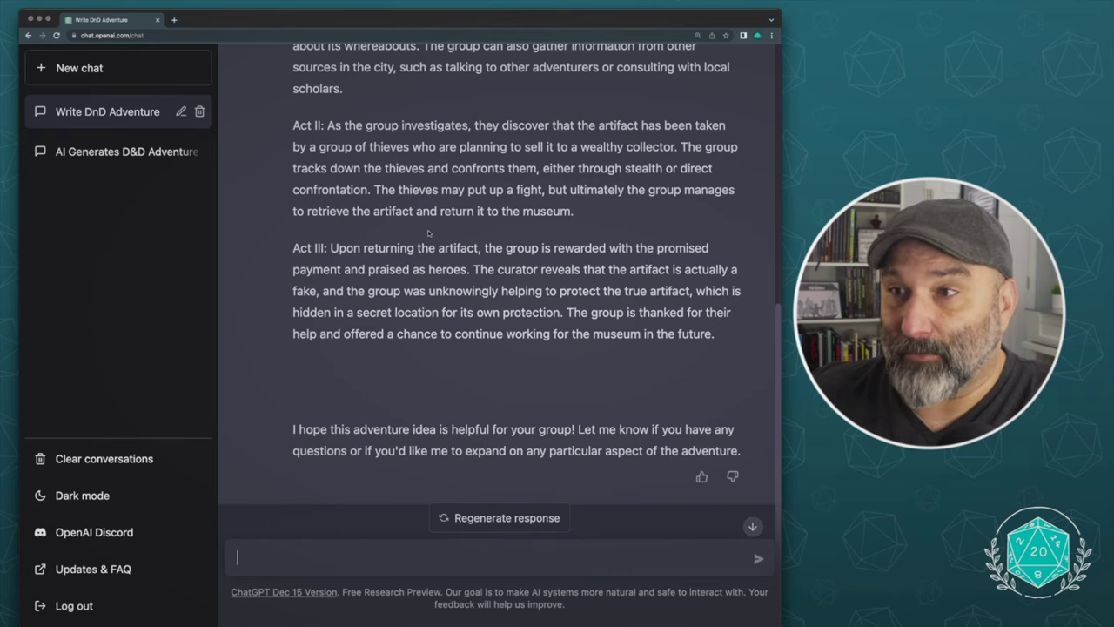
{"action": "scroll", "coordinate": [428, 232], "scroll_direction": "down", "scroll_amount": 1}
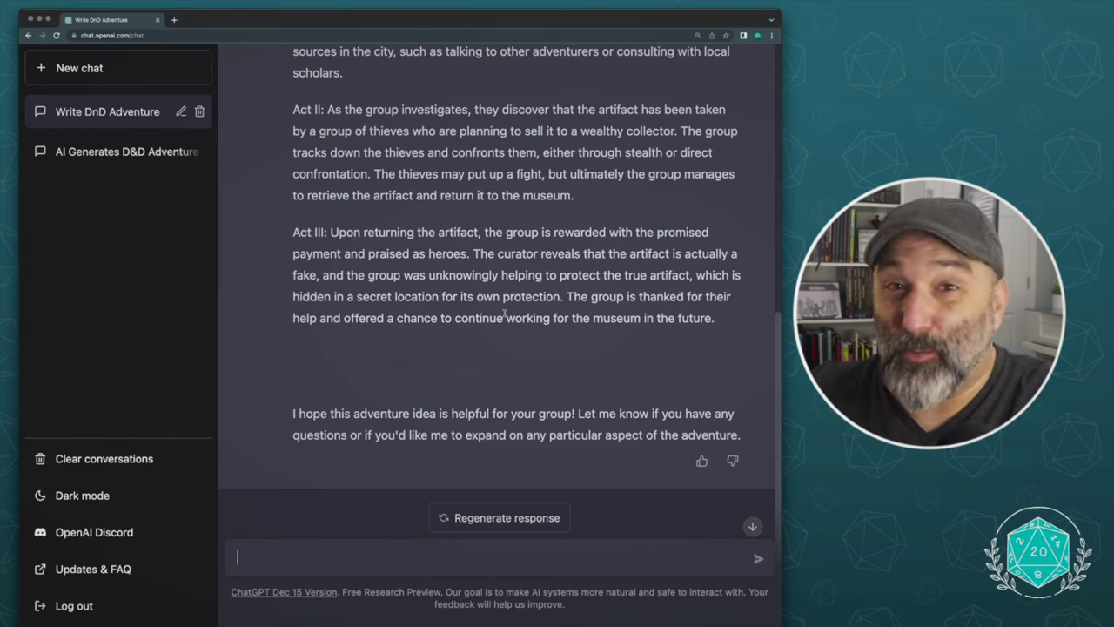
{"action": "scroll", "coordinate": [352, 426], "scroll_direction": "down", "scroll_amount": 1}
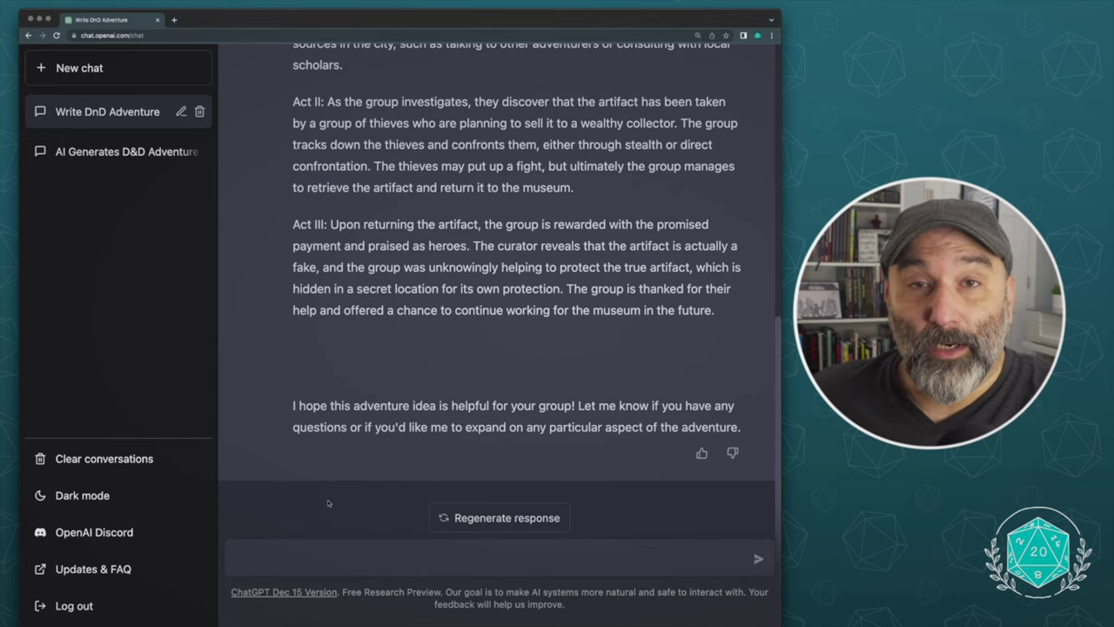
Send the follow-up prompt "Excellent! Can you expand on acts 1, 2, and 3?"
{"action": "left_click", "coordinate": [265, 559]}
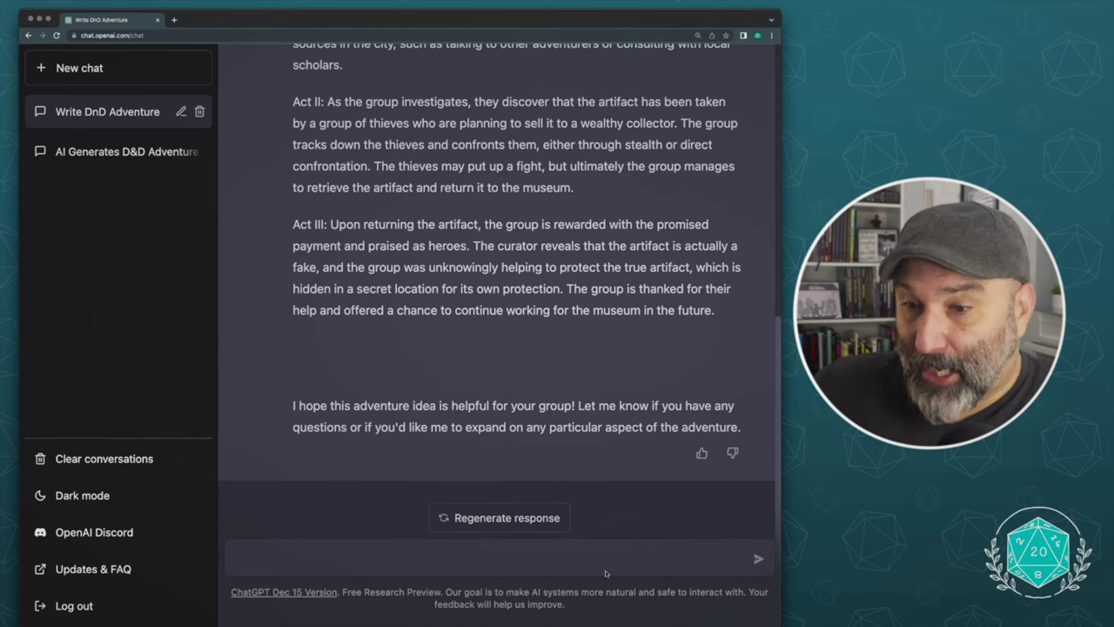
{"action": "type", "text": "E"}
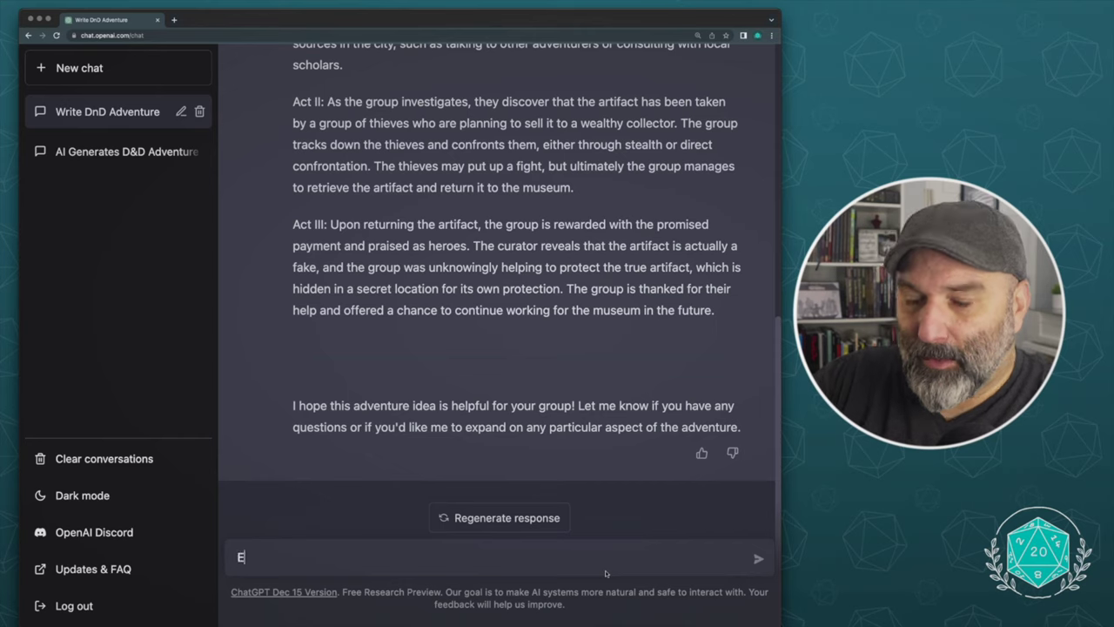
{"action": "type", "text": "xcellent! Can"}
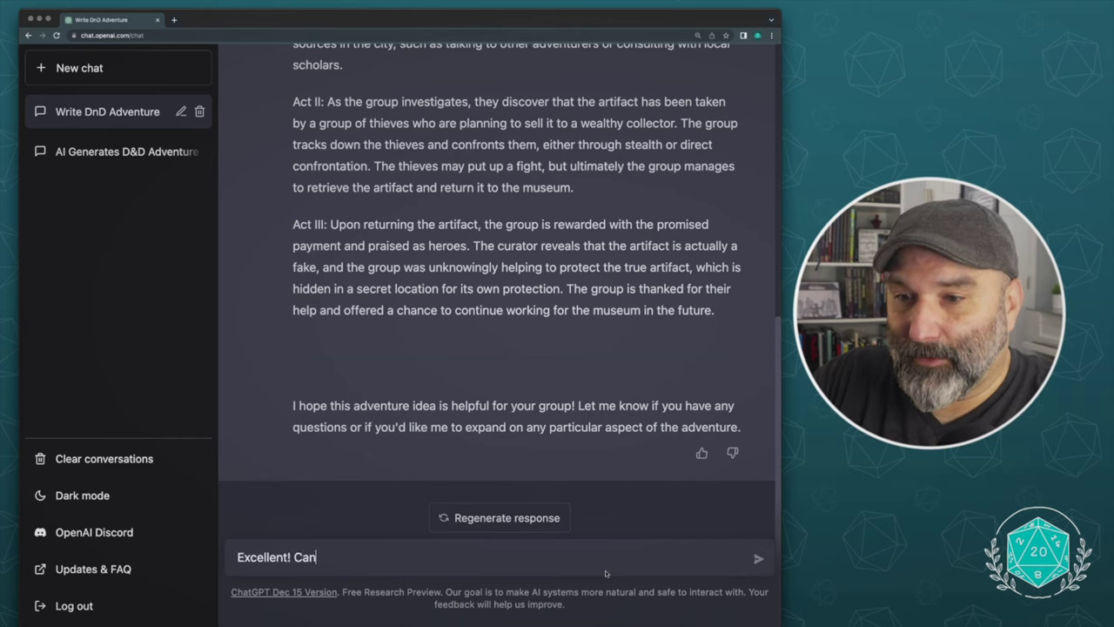
{"action": "type", "text": " you expand on acts 1"}
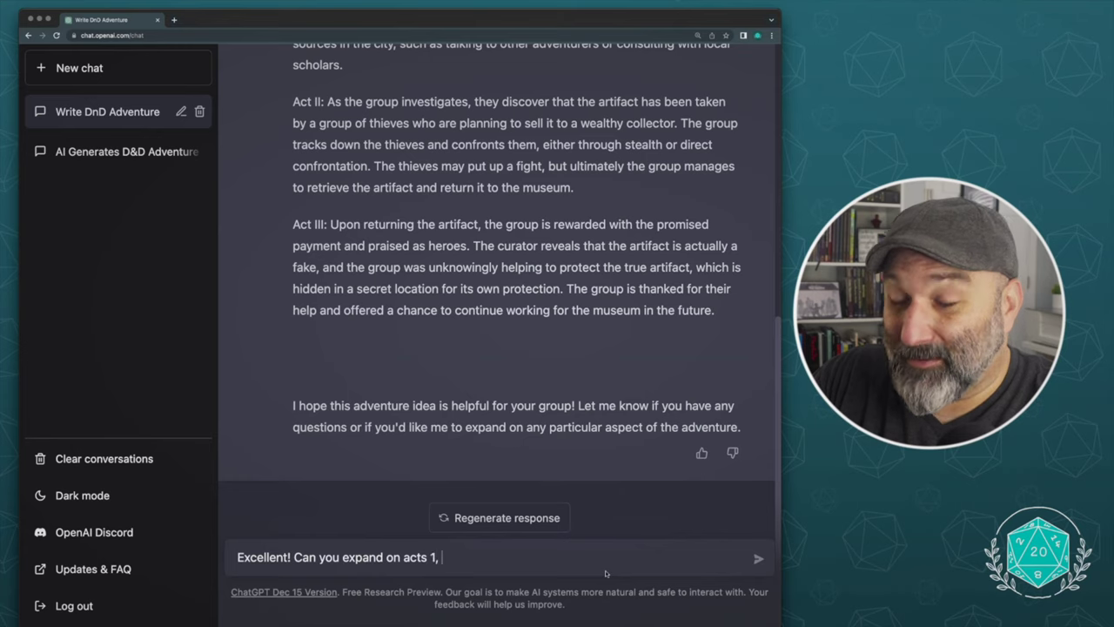
{"action": "type", "text": ", 2, and "}
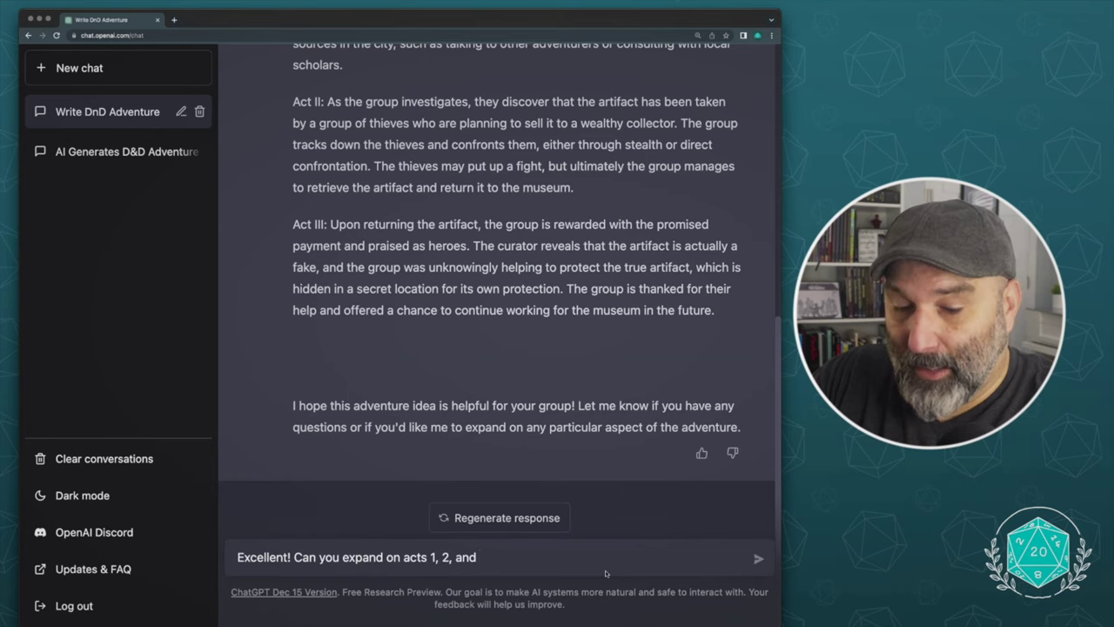
{"action": "type", "text": "3?"}
{"action": "key", "text": "Return"}
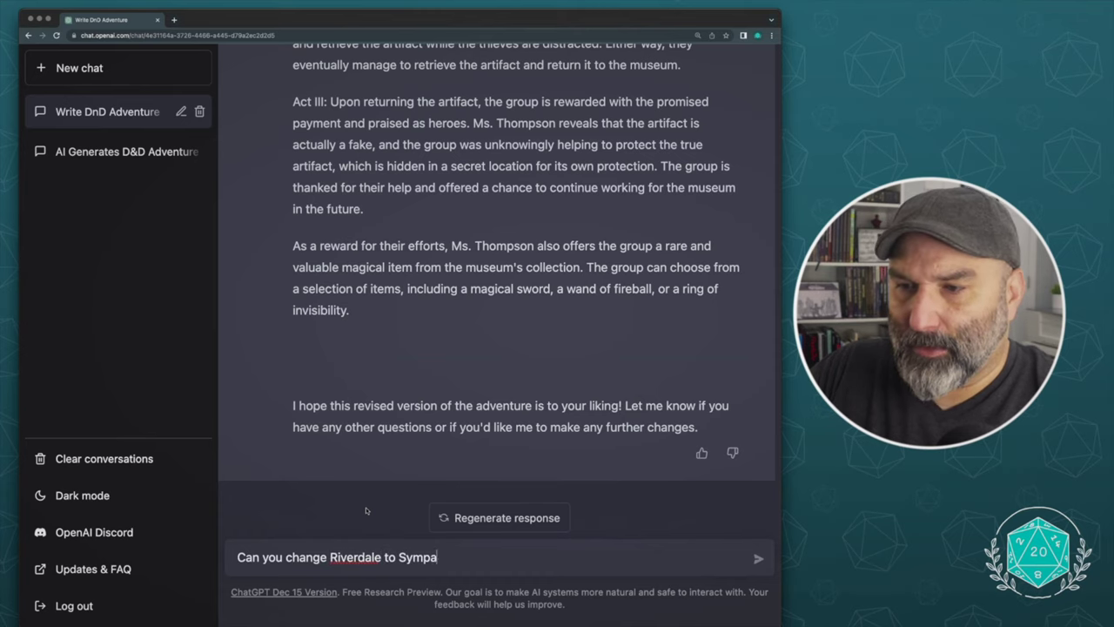
Ask for Riverdale to be renamed in the adventure, and for the story to be changed to a mountain city
{"action": "type", "text": "?"}
{"action": "key", "text": "Return"}
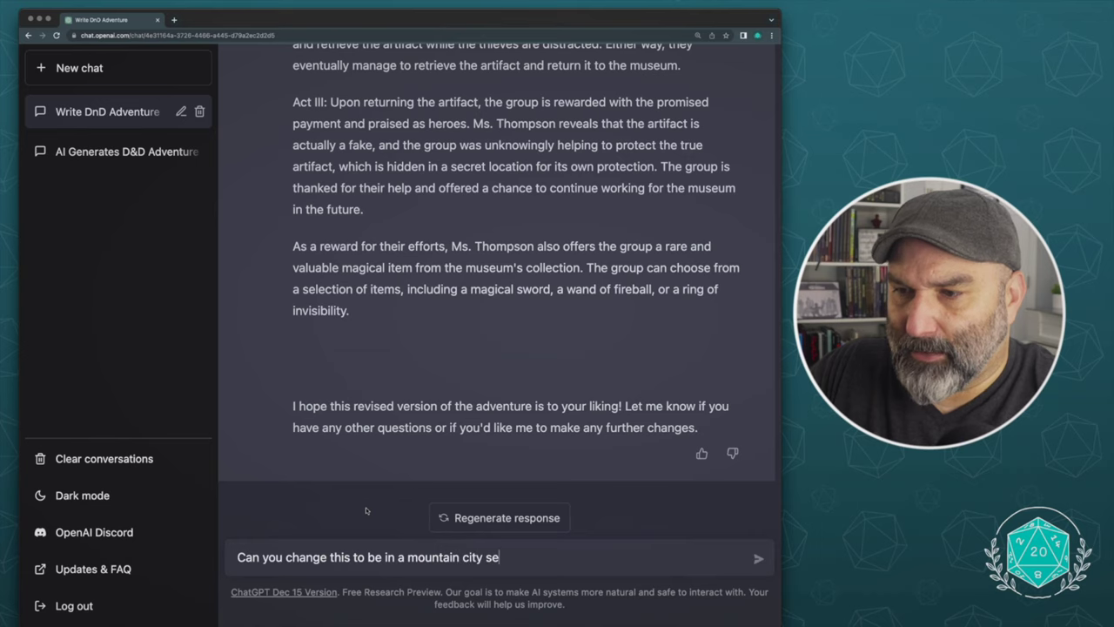
{"action": "key", "text": "Return"}
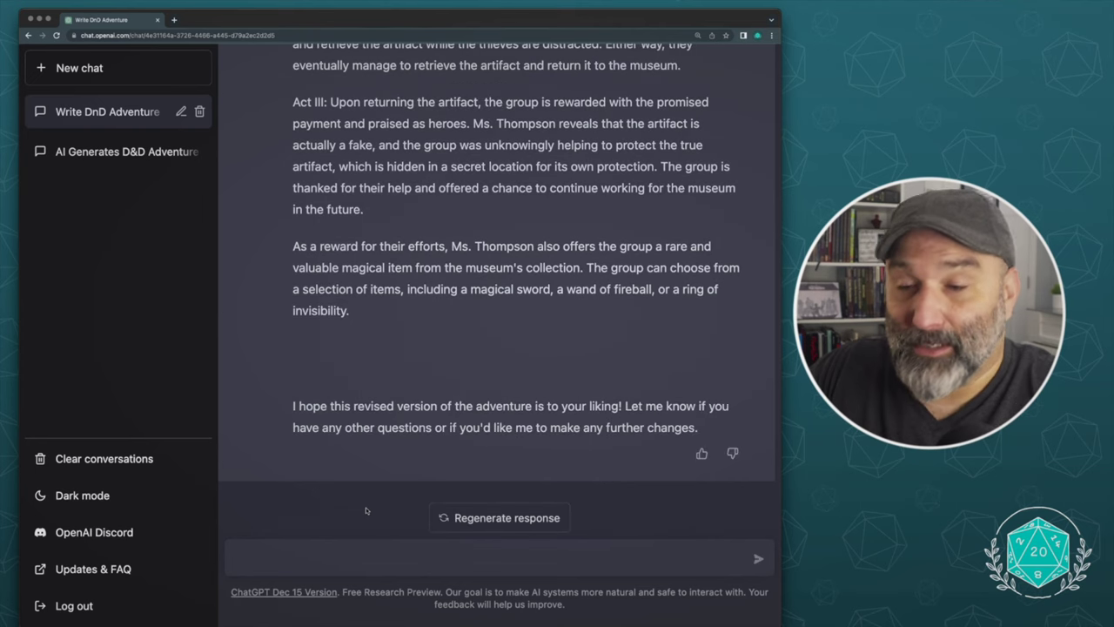
Send the follow-up prompt "Can you change the museum to a temple?"
{"action": "type", "text": "Can you change the "}
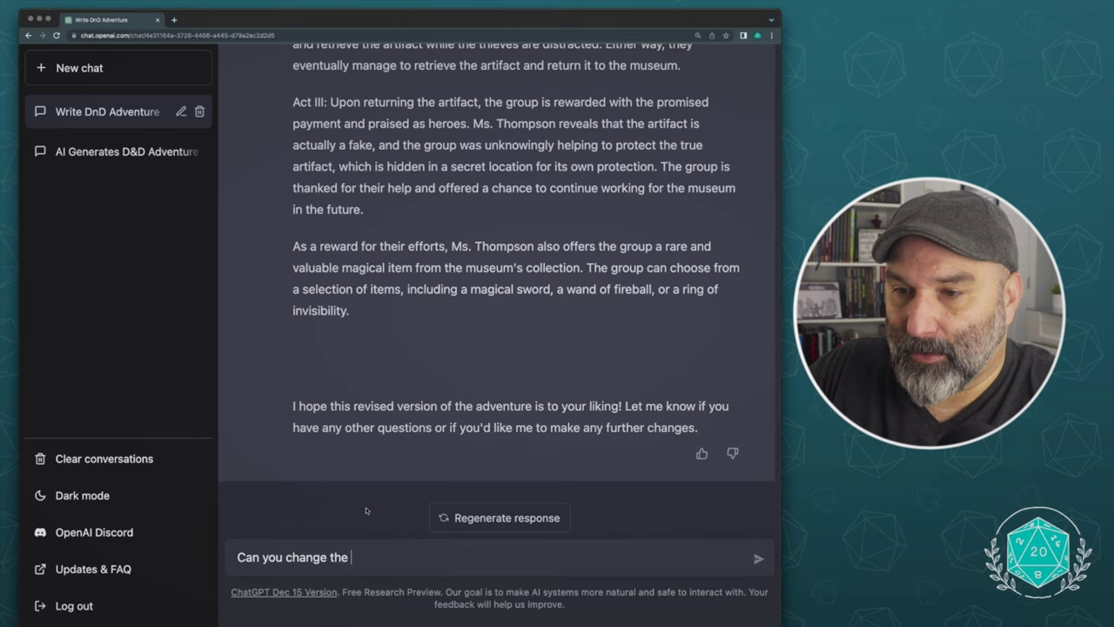
{"action": "type", "text": "museum"}
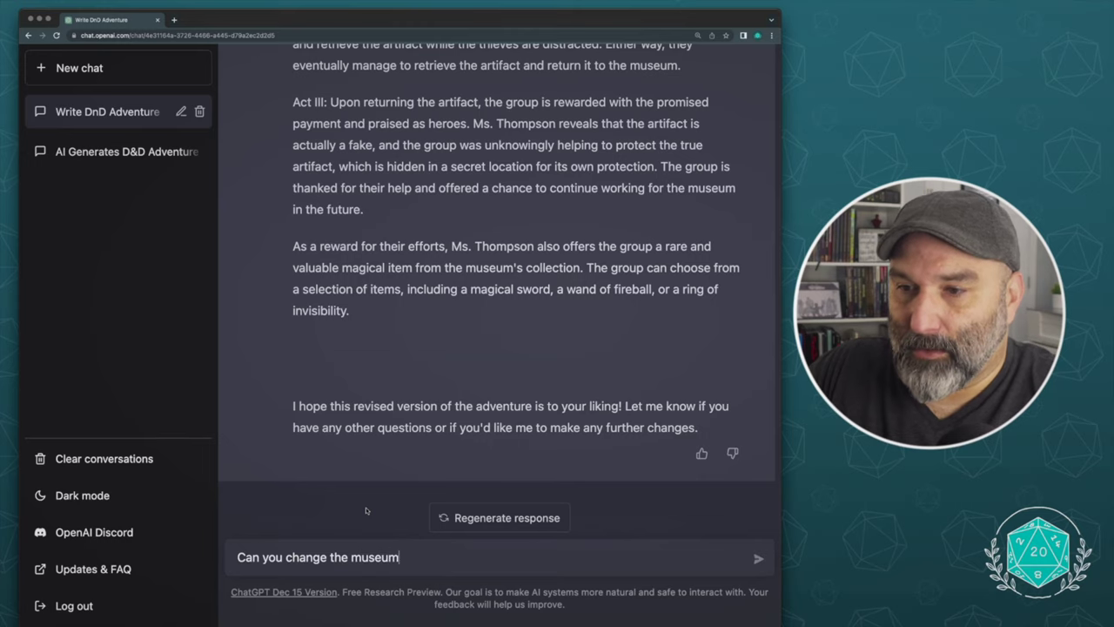
{"action": "type", "text": " to a temple?"}
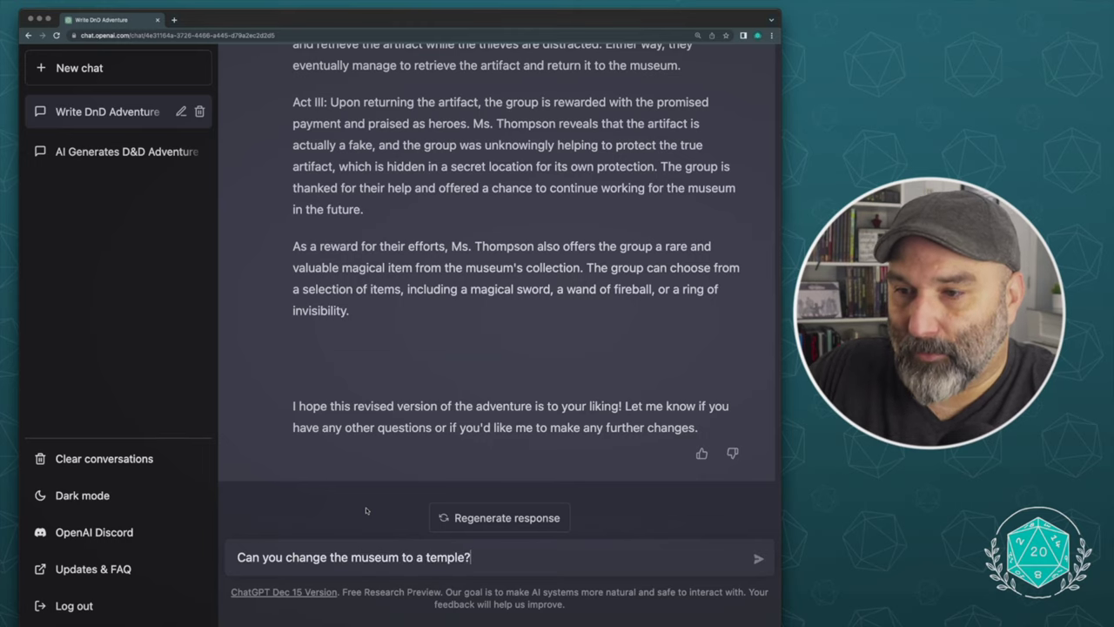
{"action": "key", "text": "Return"}
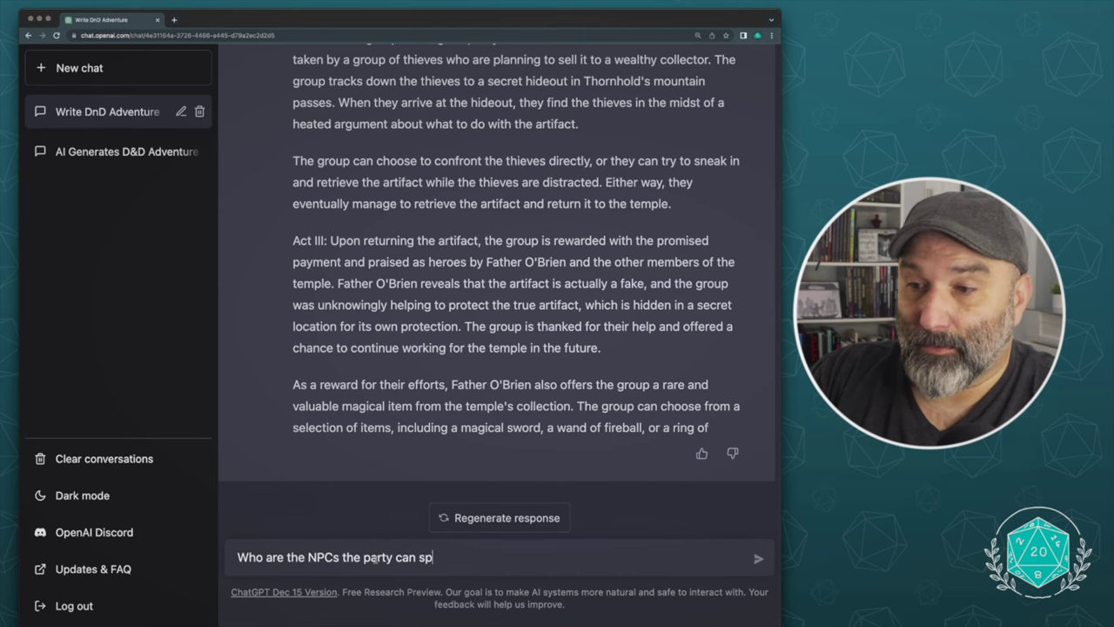
Ask "Who are the NPCs the party can speak with?" and follow up with "Can you provide a description of the shopkeeper?"
{"action": "type", "text": "eak with?"}
{"action": "key", "text": "Return"}
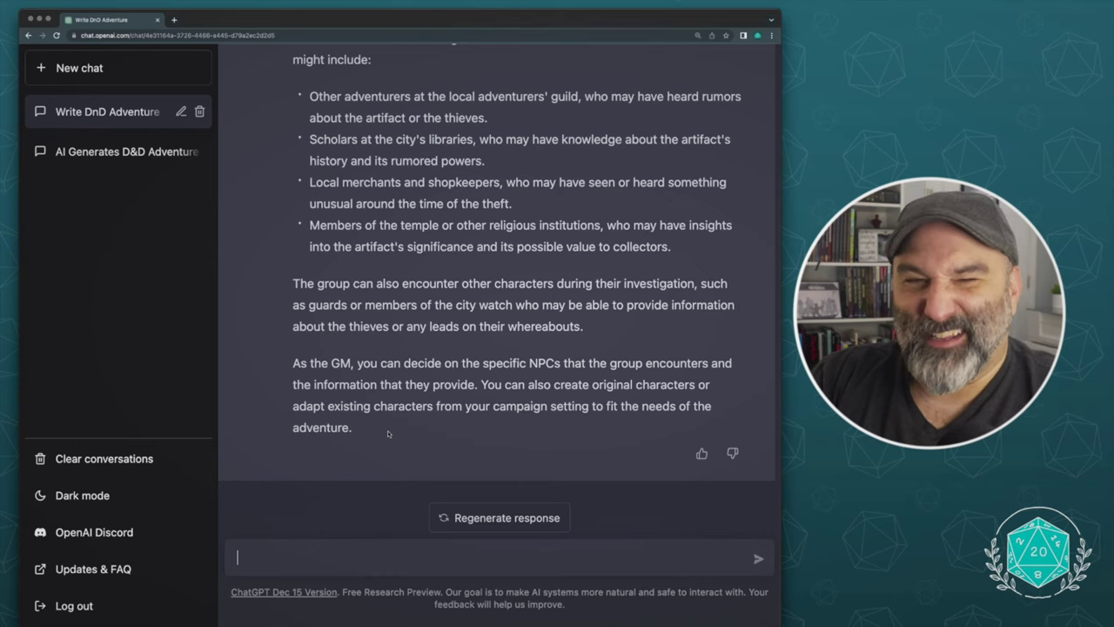
{"action": "type", "text": "Can you p"}
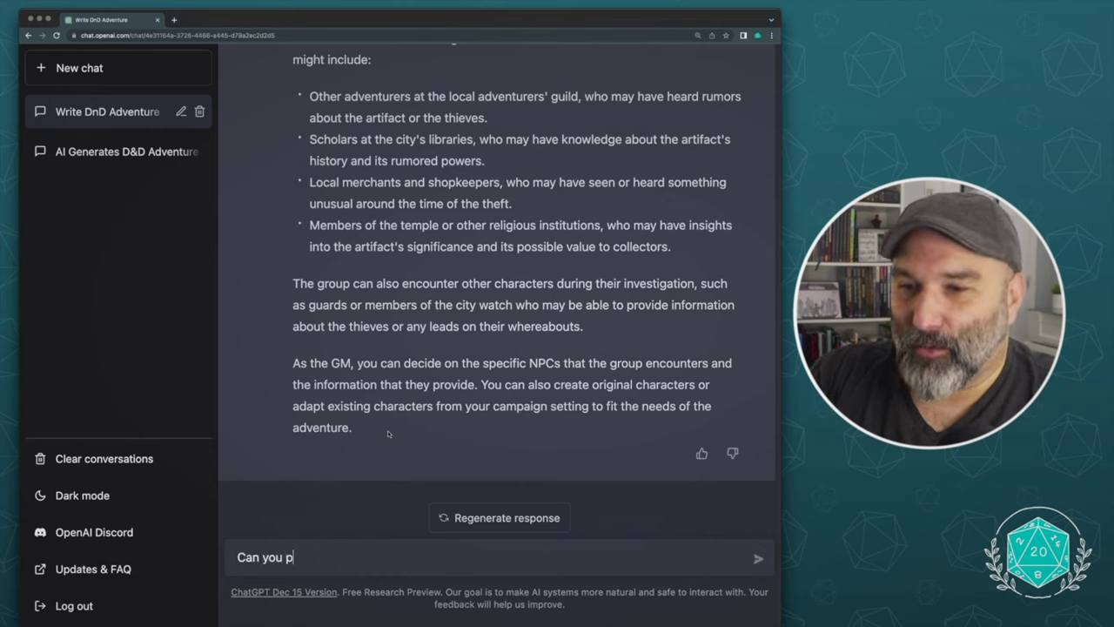
{"action": "type", "text": "rovide a description of the shopkeeper?"}
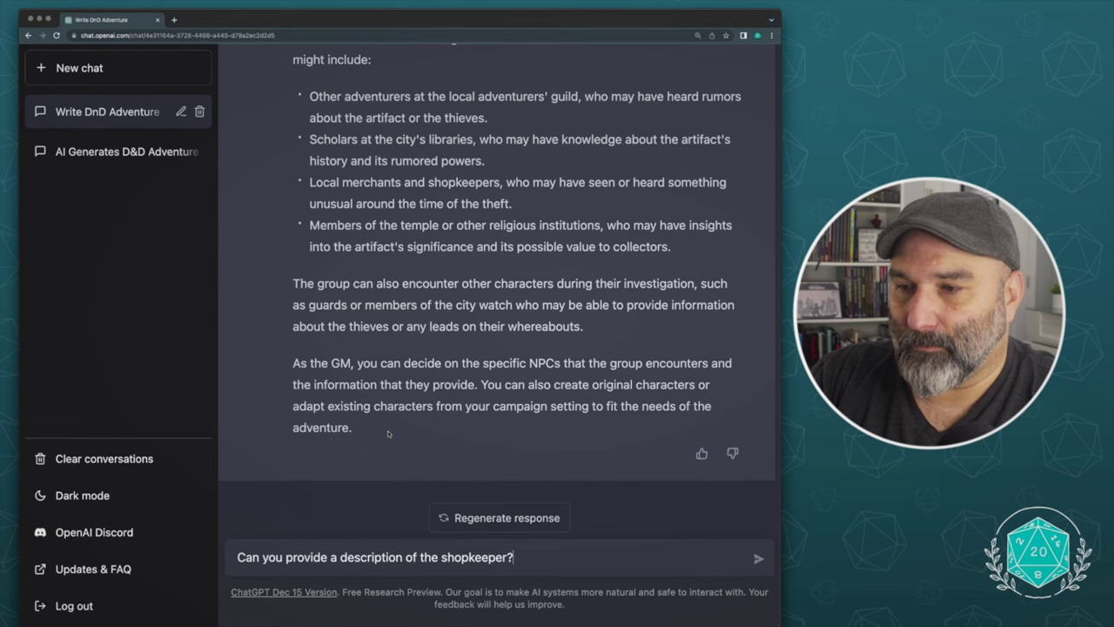
{"action": "key", "text": "Return"}
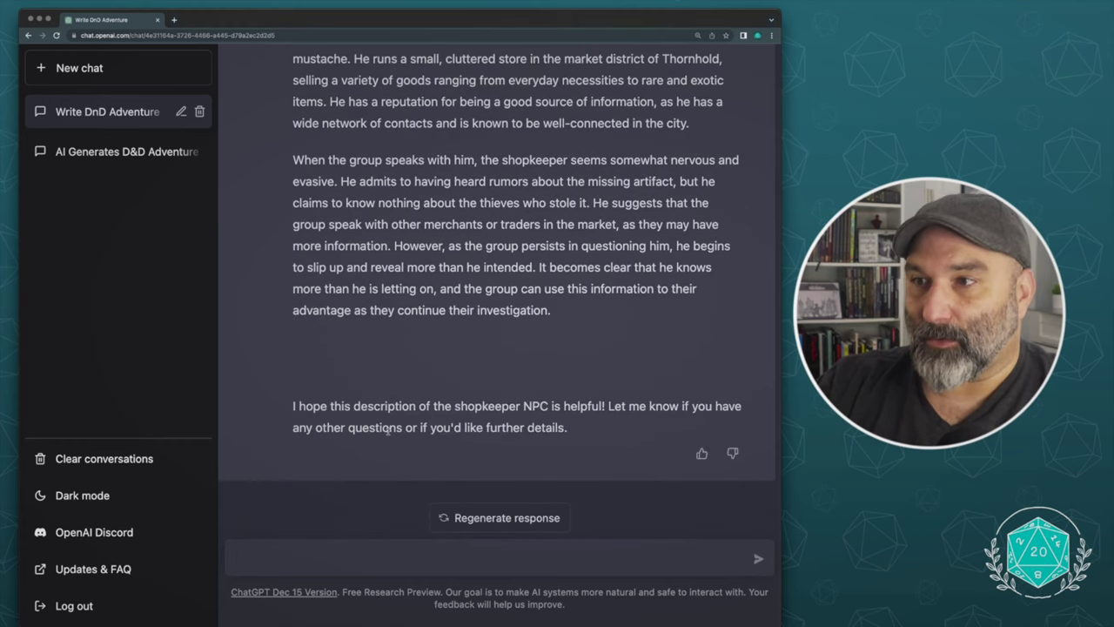
Send the follow-up question "What is the shopkeeper's name?"
{"action": "type", "text": "Wh"}
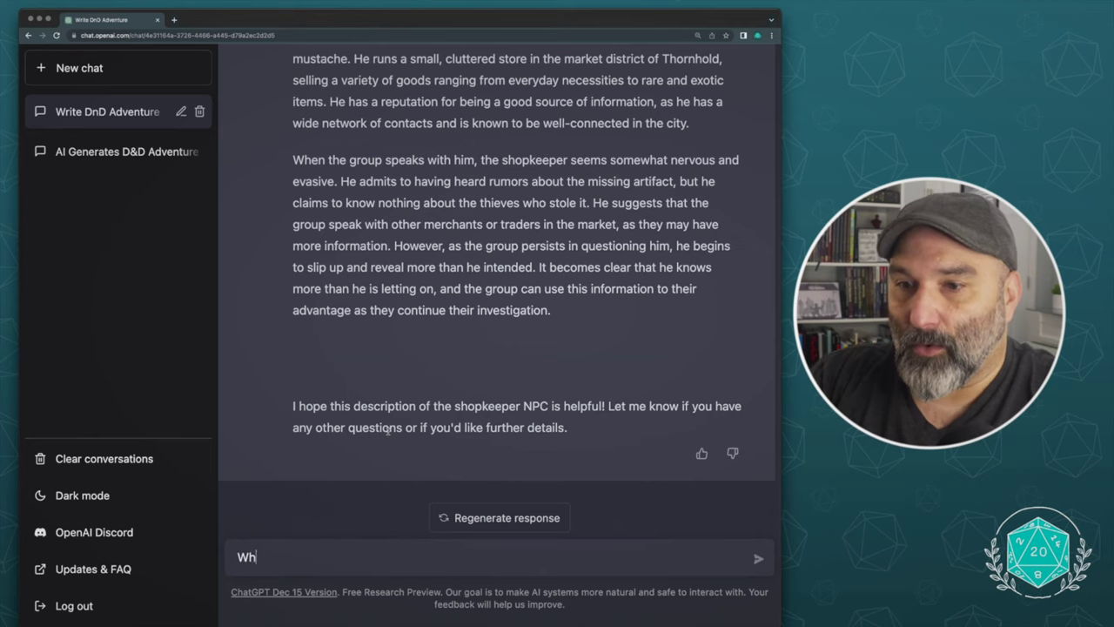
{"action": "type", "text": "at is the shopkee"}
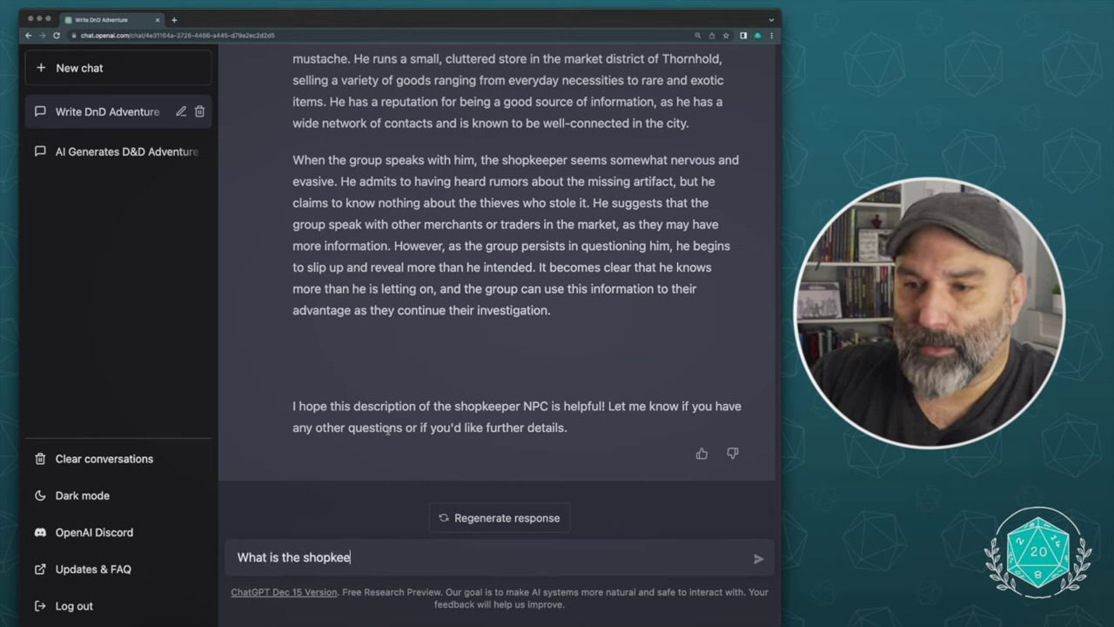
{"action": "type", "text": "per's name?"}
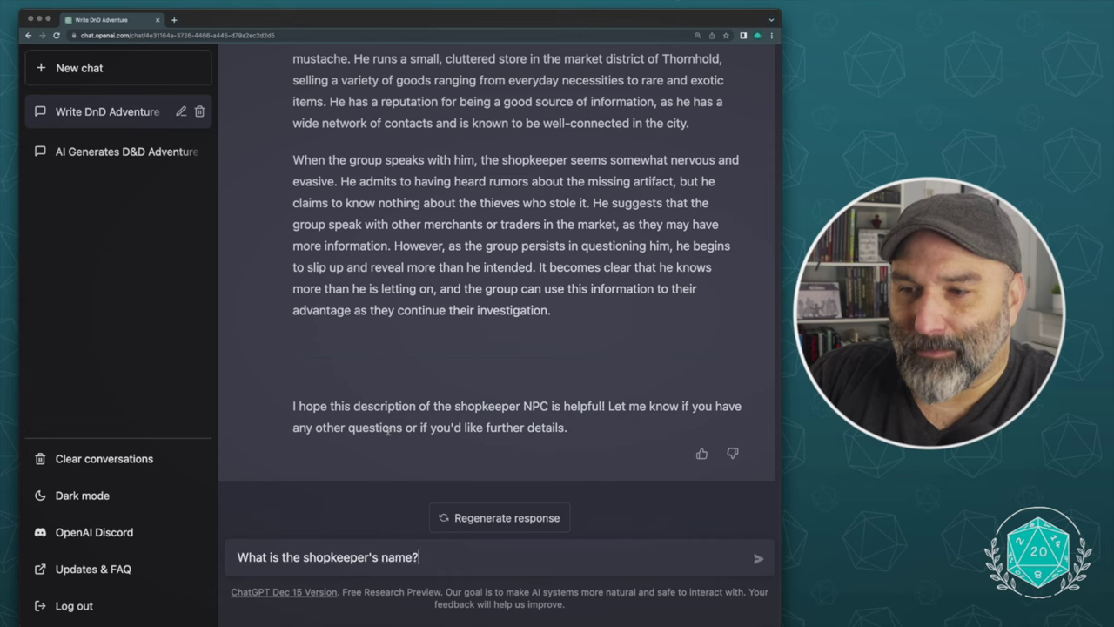
{"action": "key", "text": "Return"}
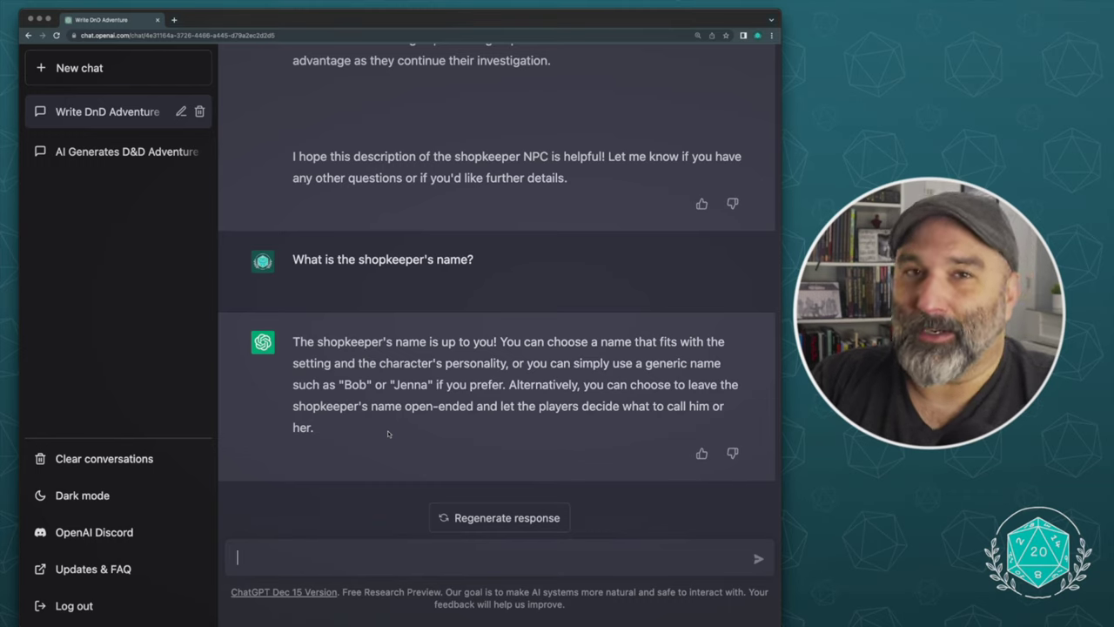
Send the follow-up prompt "Can you give me a few example names for the shopkeeper?"
{"action": "type", "text": "Can you "}
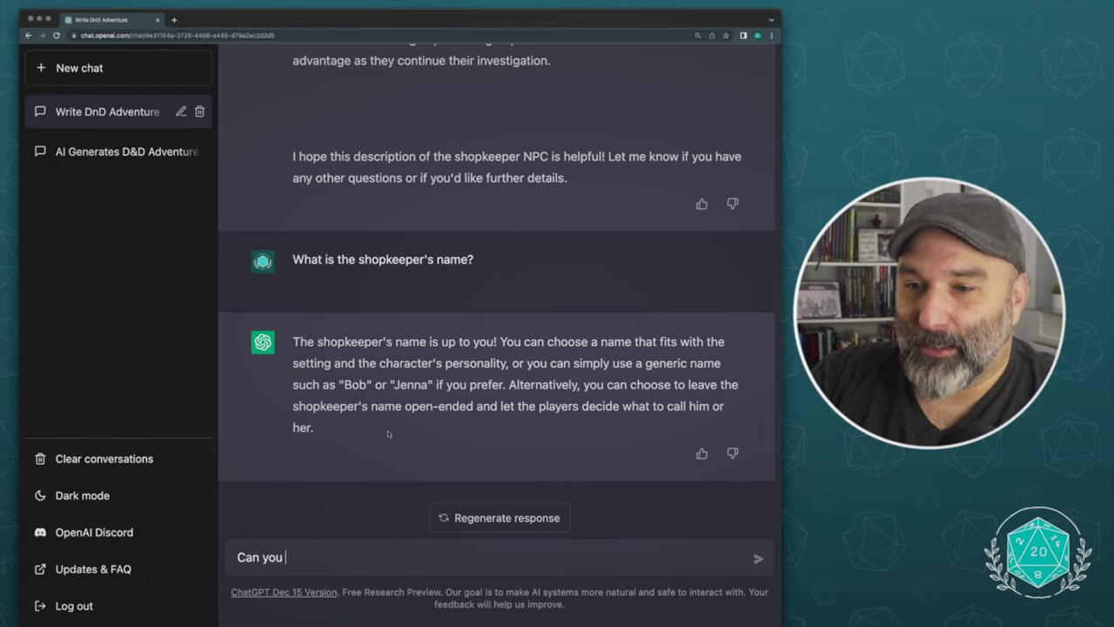
{"action": "type", "text": "give me a "}
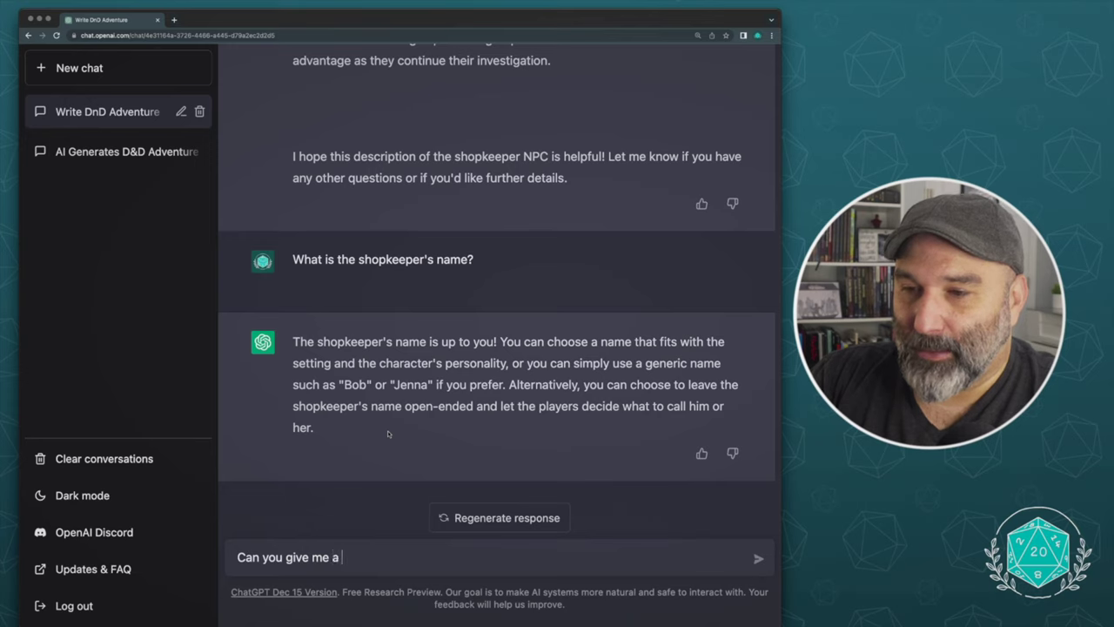
{"action": "type", "text": "few example name"}
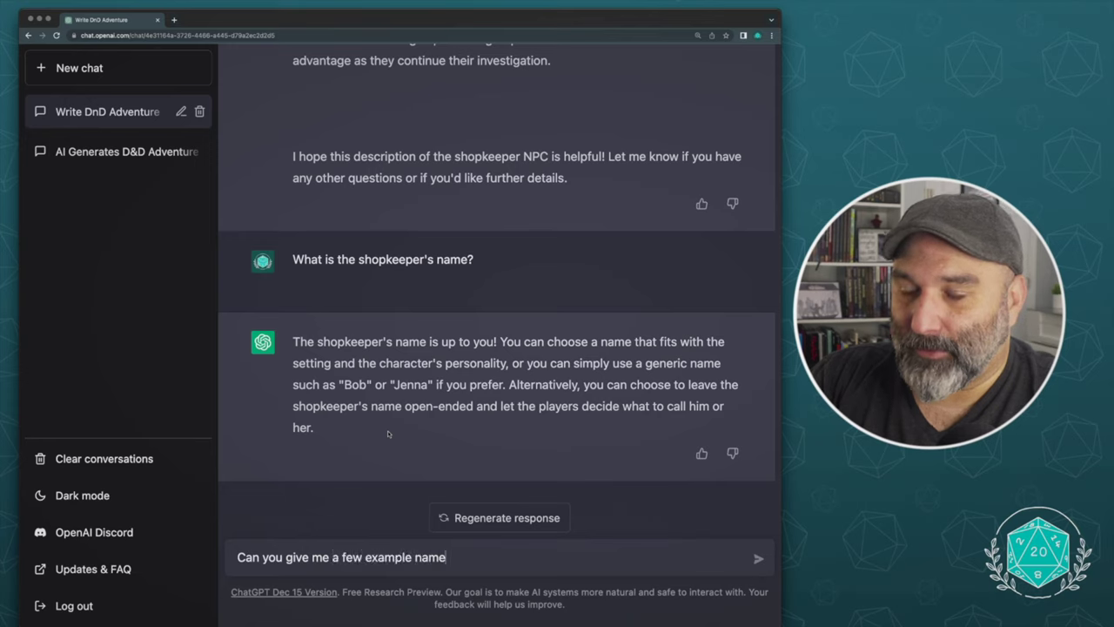
{"action": "type", "text": "s for the shop"}
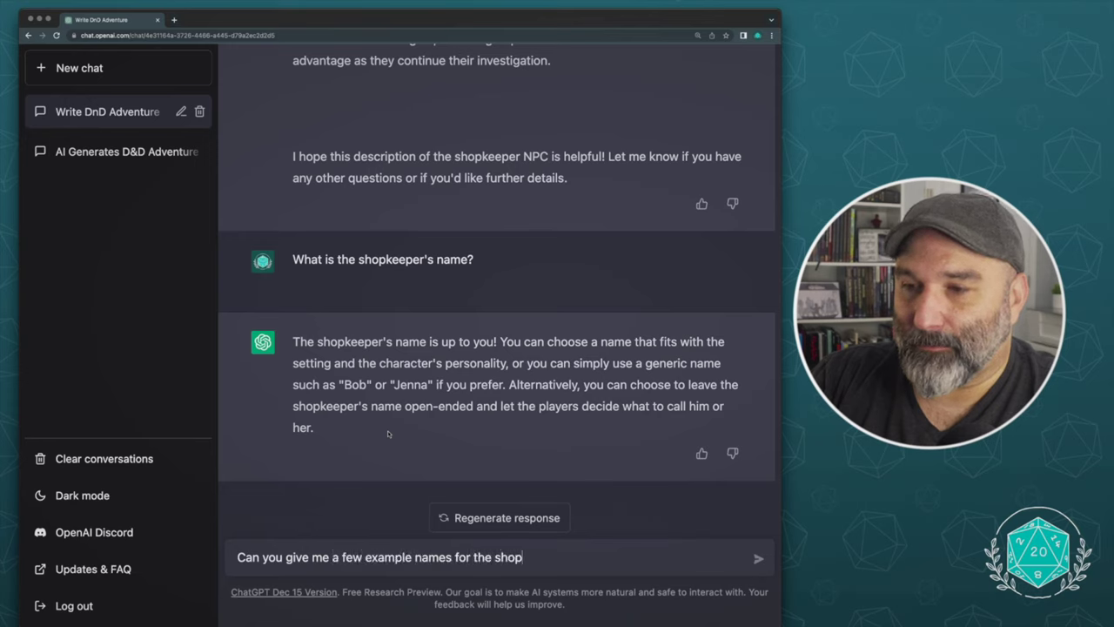
{"action": "type", "text": "keeper?"}
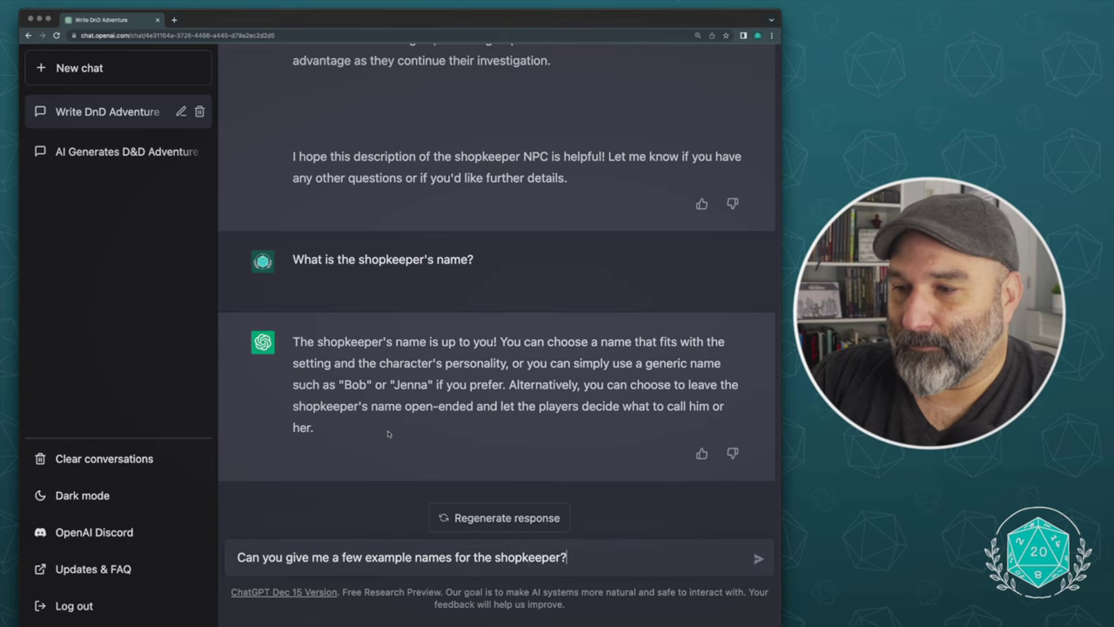
{"action": "key", "text": "Return"}
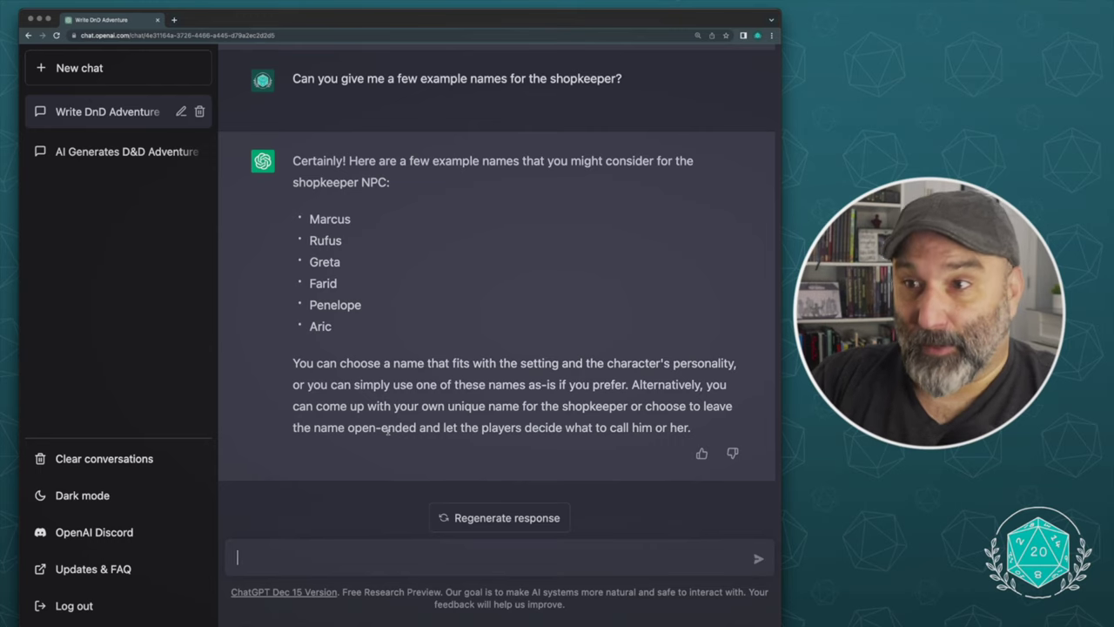
Send the prompt "Can you provide me with a overview summary of the game that I can provide to potential players?"
{"action": "type", "text": "ou prov"}
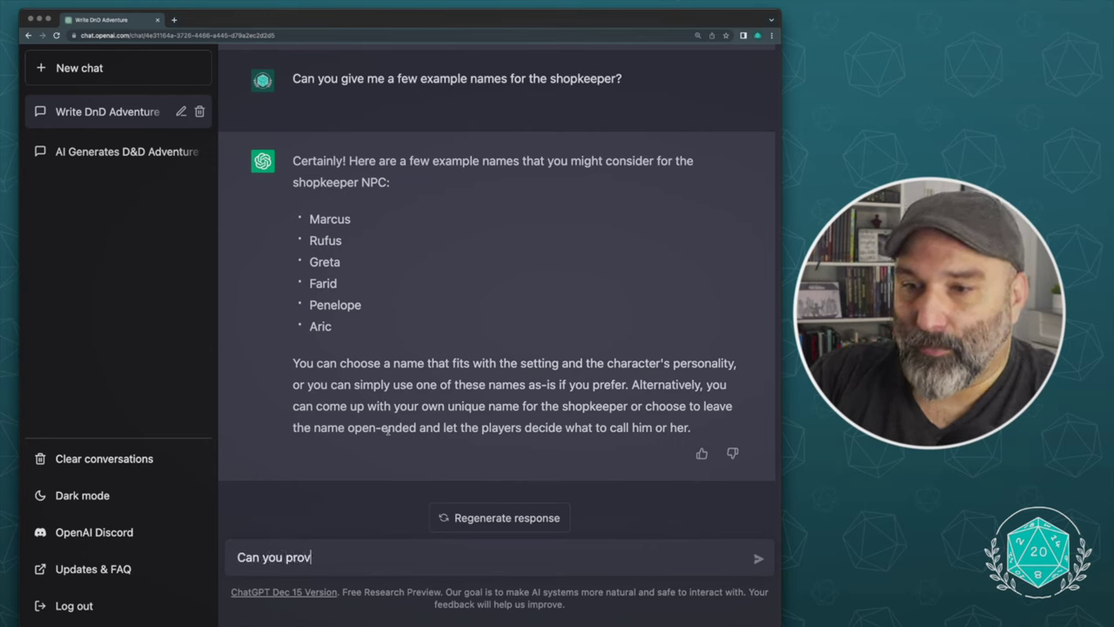
{"action": "type", "text": "ide me with a overview summa"}
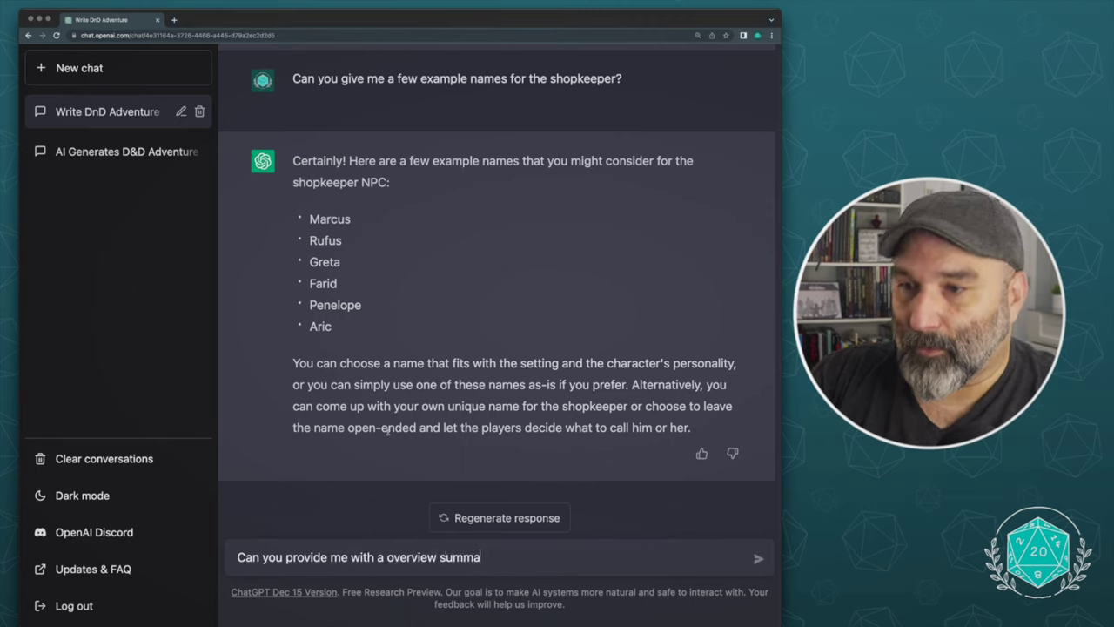
{"action": "type", "text": "me that I can provide to pot"}
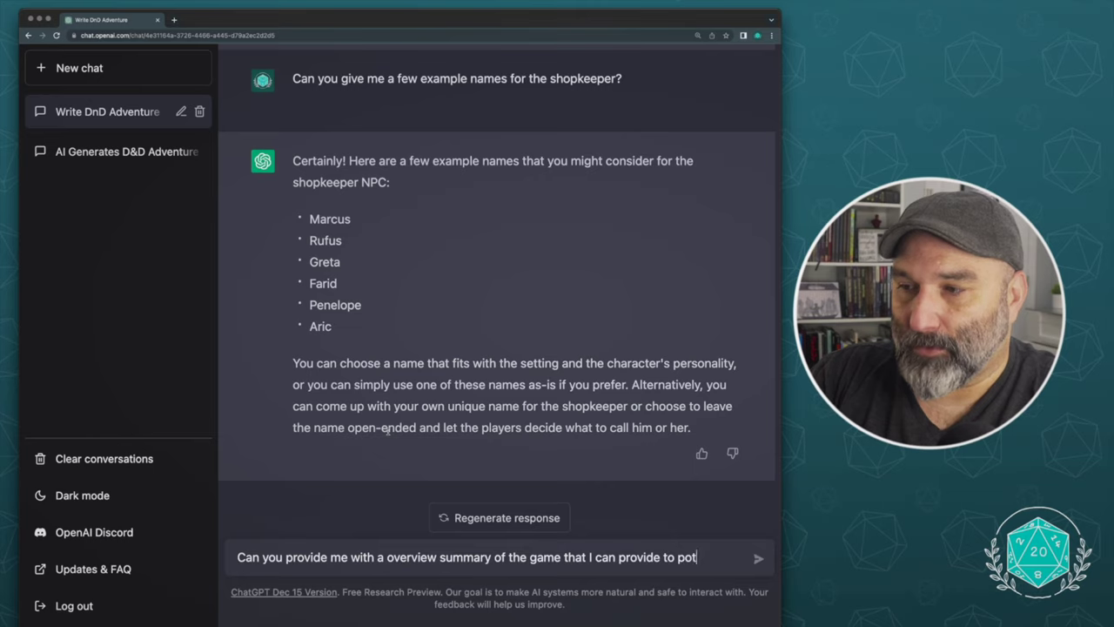
{"action": "type", "text": "ential players?"}
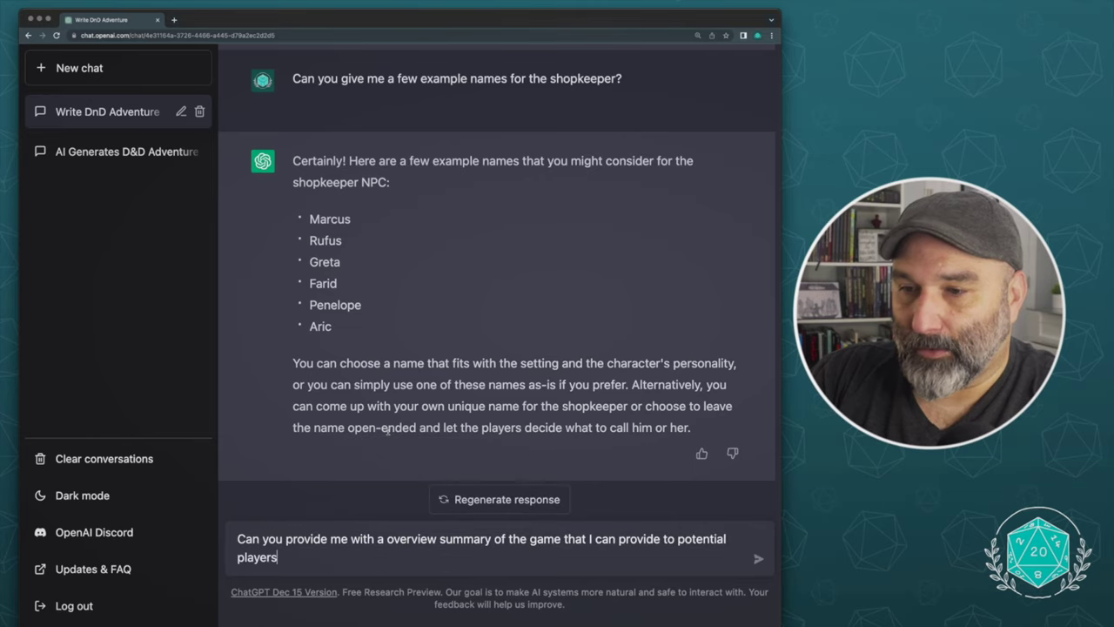
{"action": "key", "text": "Return"}
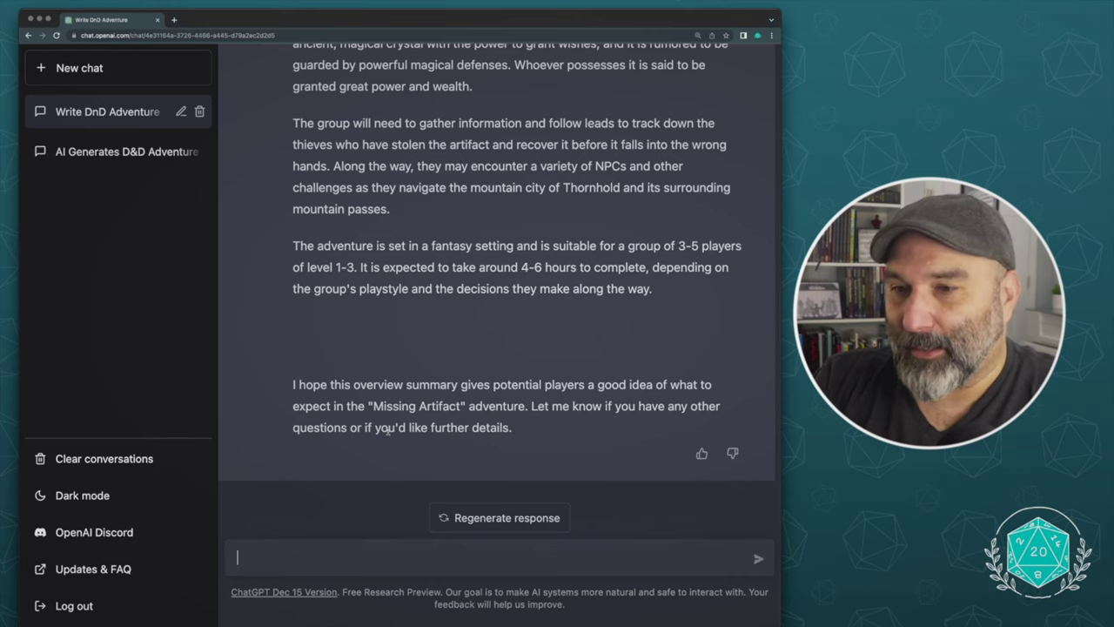
Send the follow-up prompt "Can you change the setting to be an underwater kingdom?"
{"action": "type", "text": "you change t"}
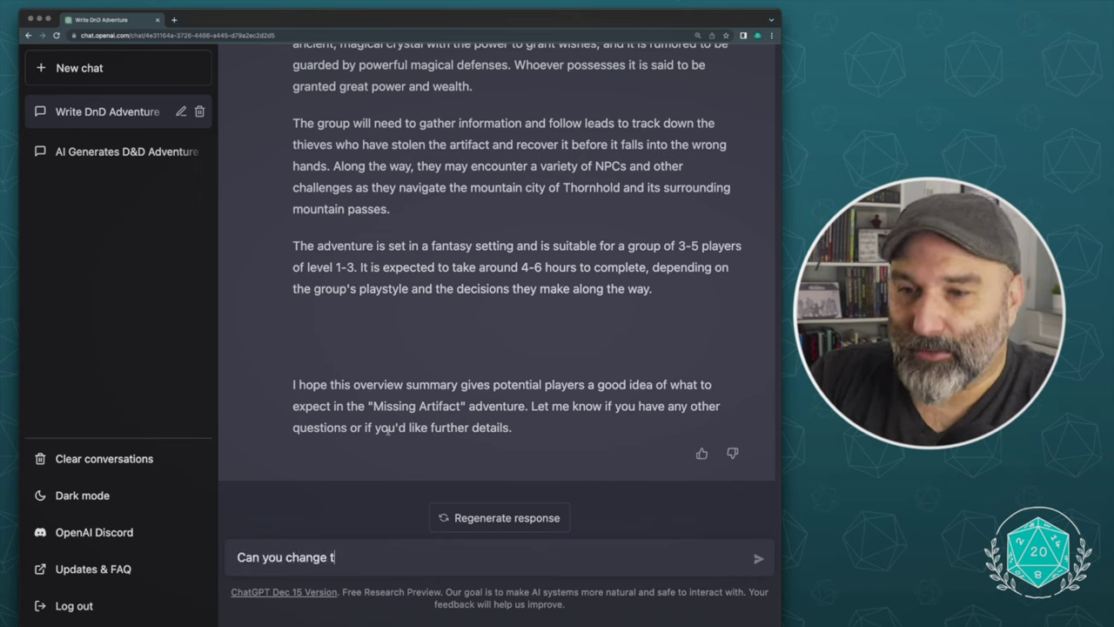
{"action": "type", "text": "he setting to be an underwater k"}
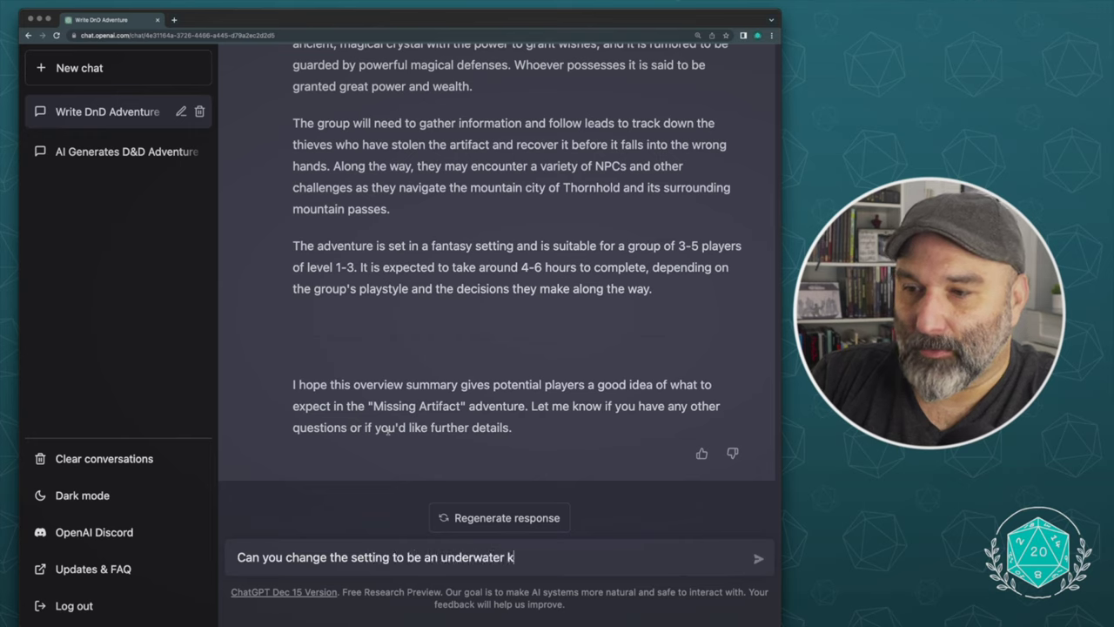
{"action": "type", "text": "om?"}
{"action": "key", "text": "Return"}
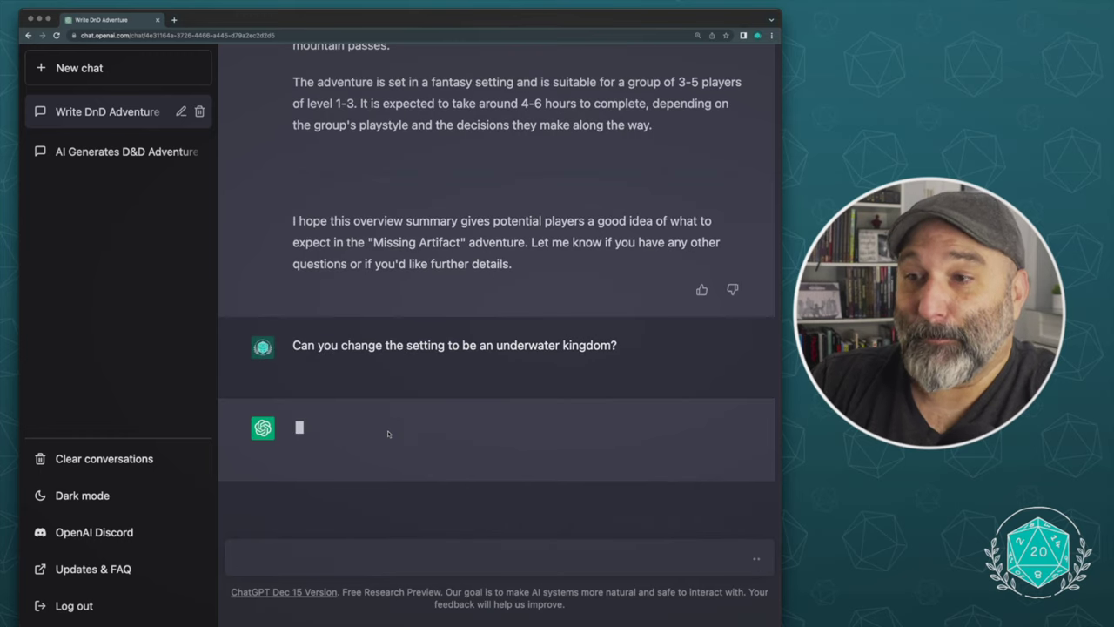